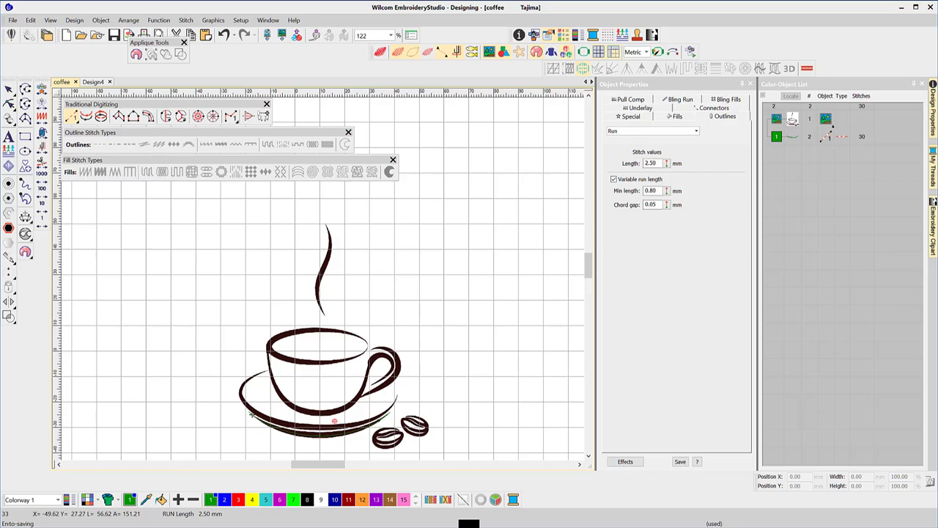
Delete the green run-stitch line beneath the saucer
left_click(250, 415)
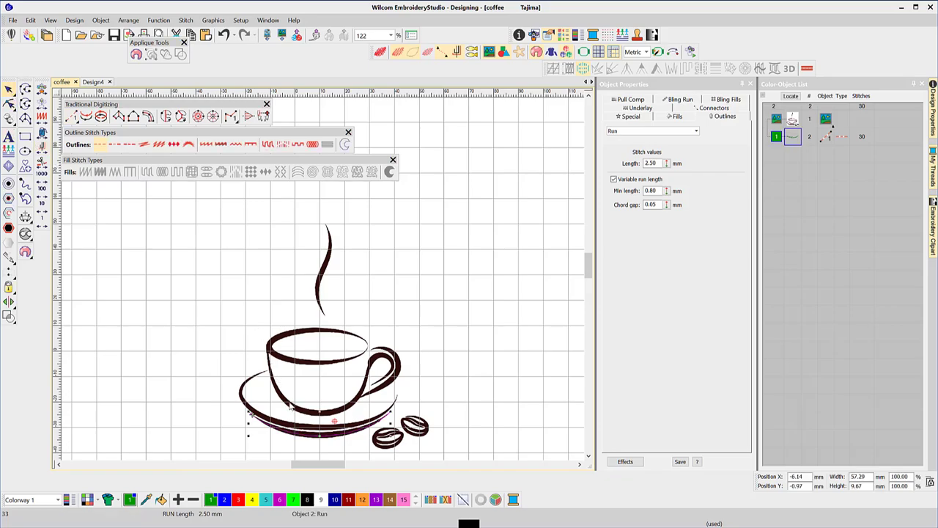
key("Delete")
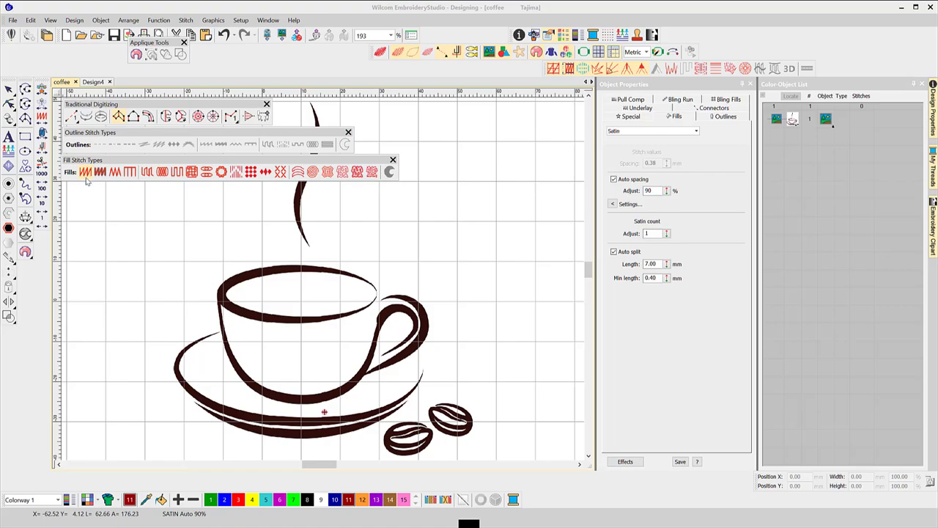
Digitize the saucer's lower crescent as a satin column in thread colour 11, placing point pairs from its right tip to its left tip
left_click(349, 501)
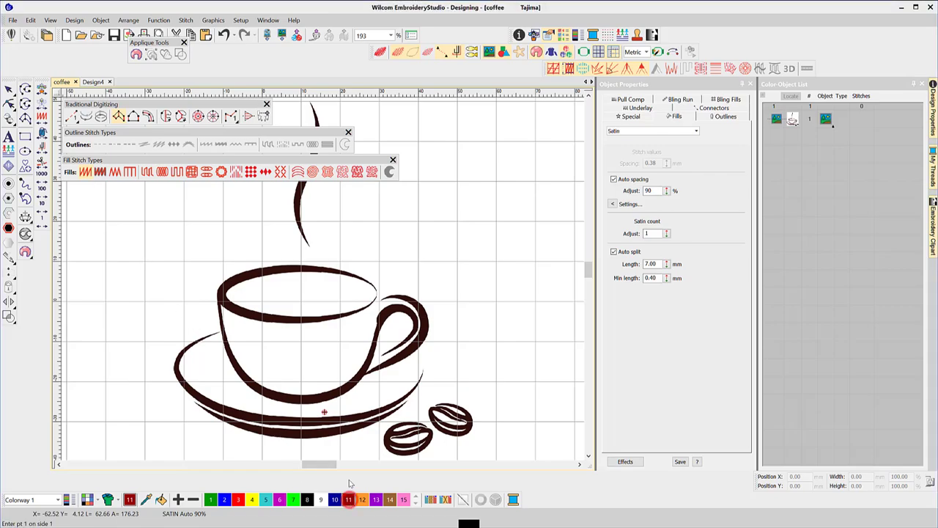
scroll(388, 423, "up", 1)
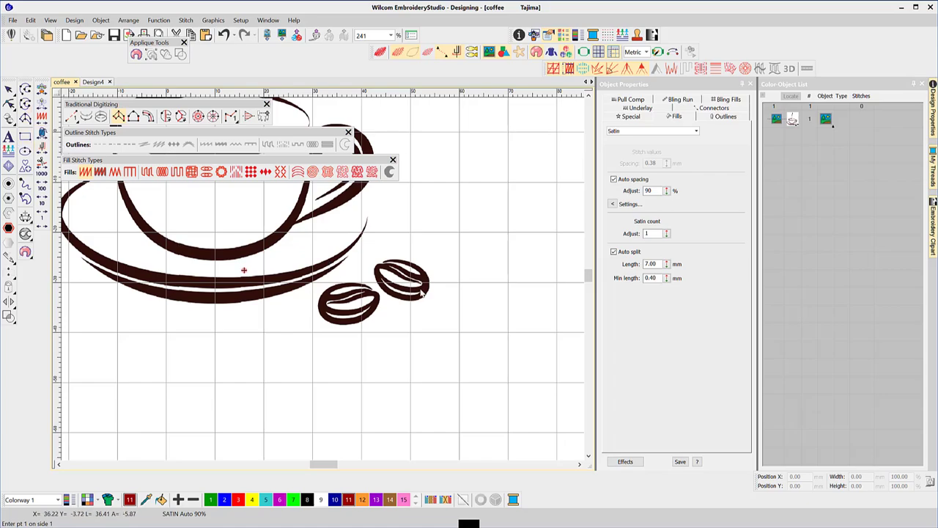
scroll(325, 286, "up", 1)
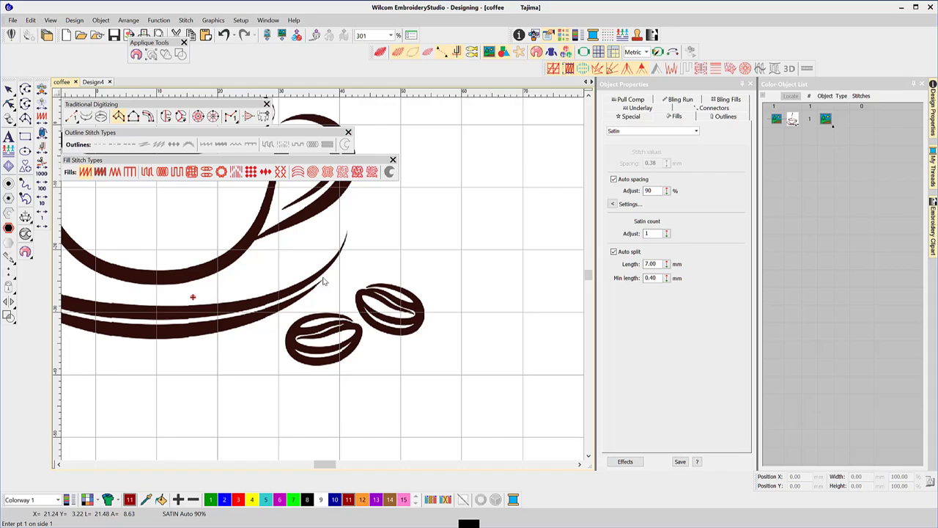
left_click(325, 281)
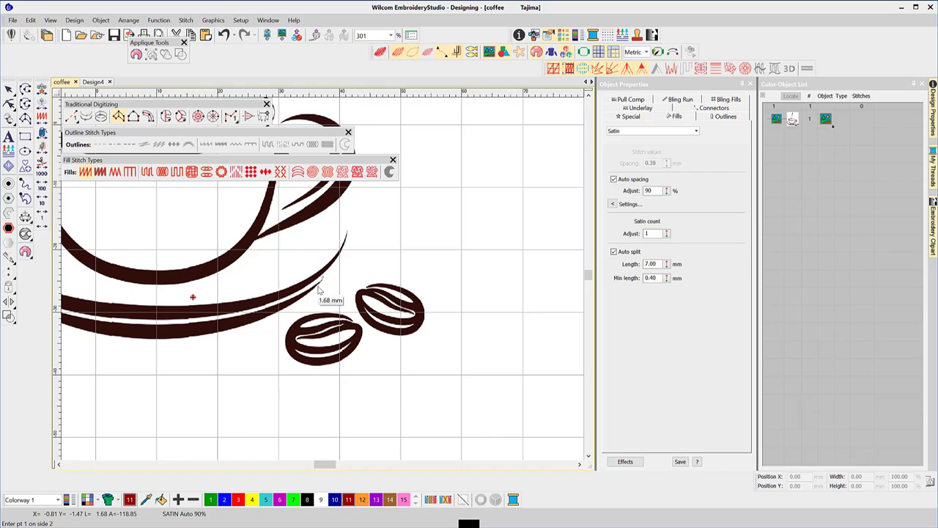
left_click(318, 288)
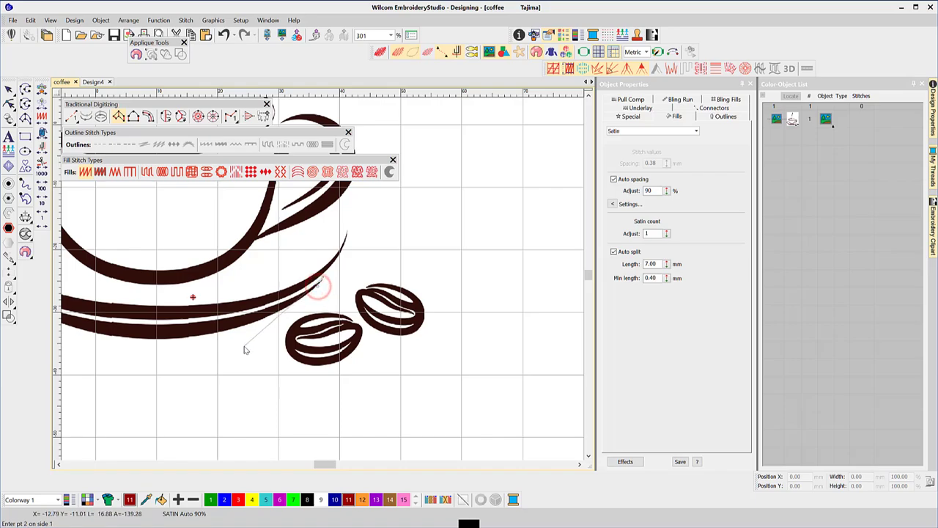
left_click(155, 329)
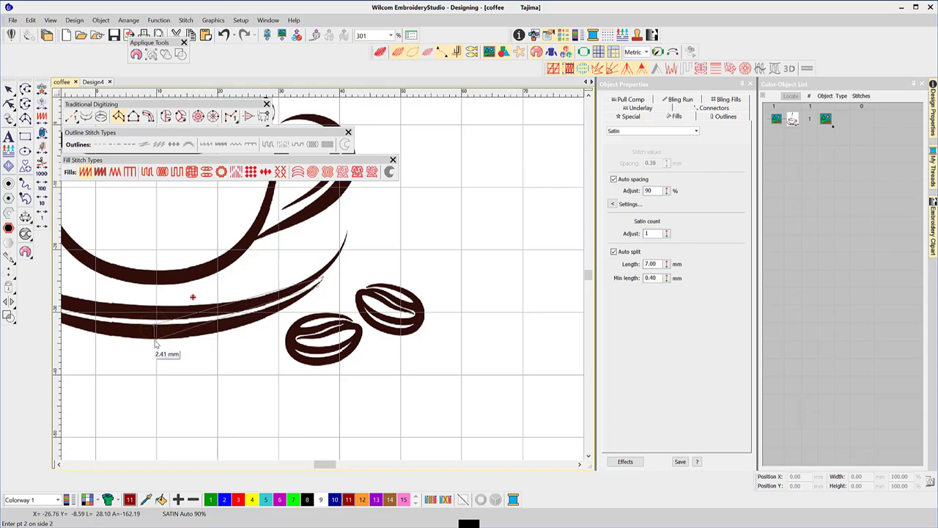
left_click(154, 340)
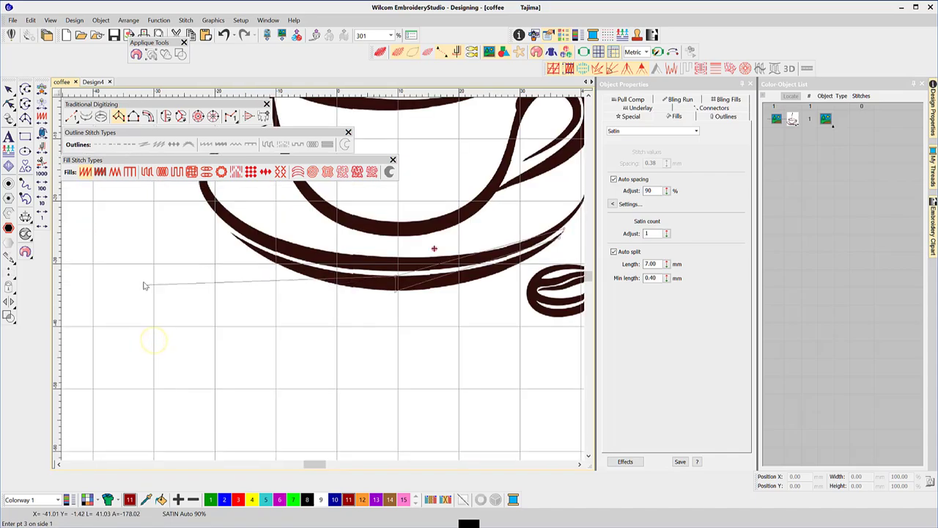
left_click(233, 235)
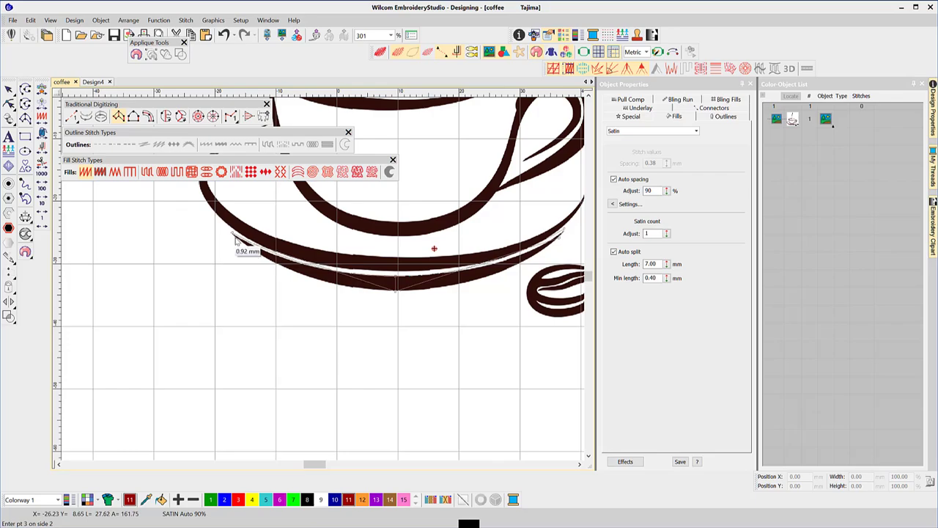
left_click(235, 240)
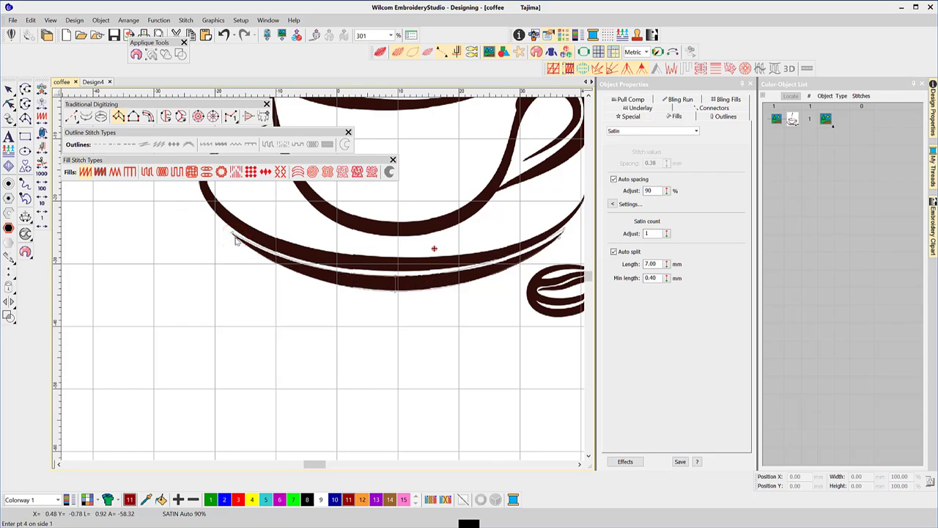
key("Return")
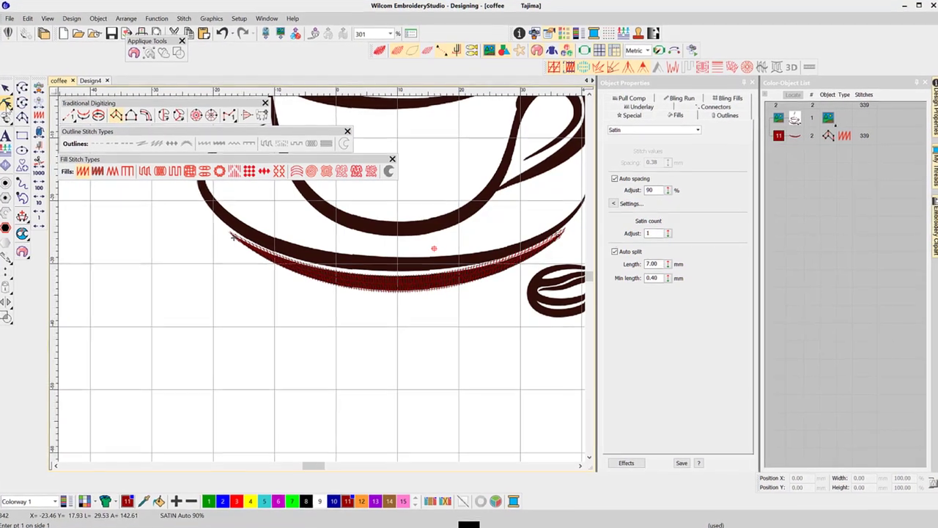
Reshape the crescent's satin column by adding a node pair near its right end and raising the stitch edge to fit the artwork
key("h")
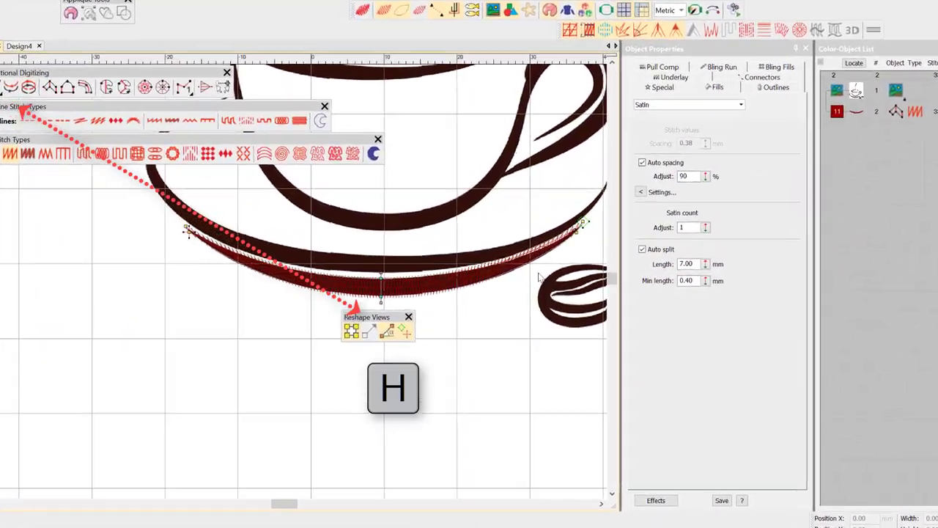
left_click(520, 256)
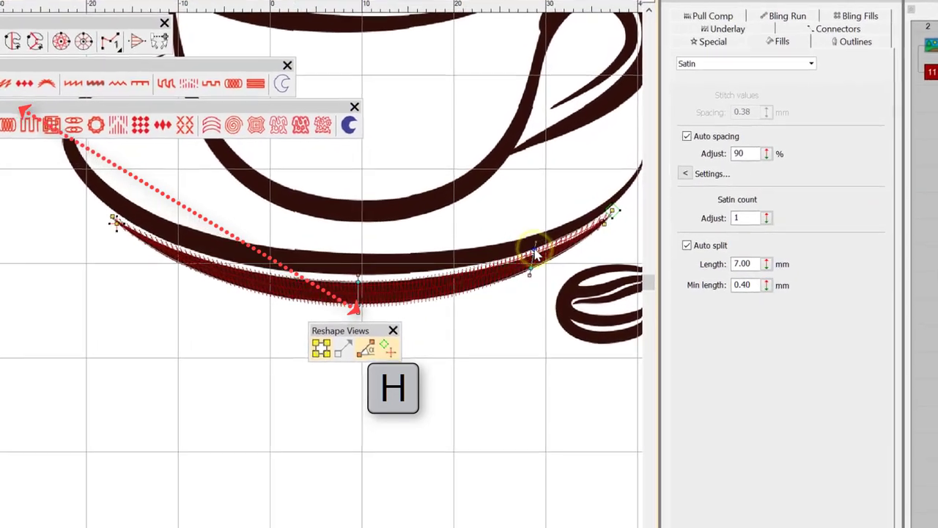
left_click(534, 249)
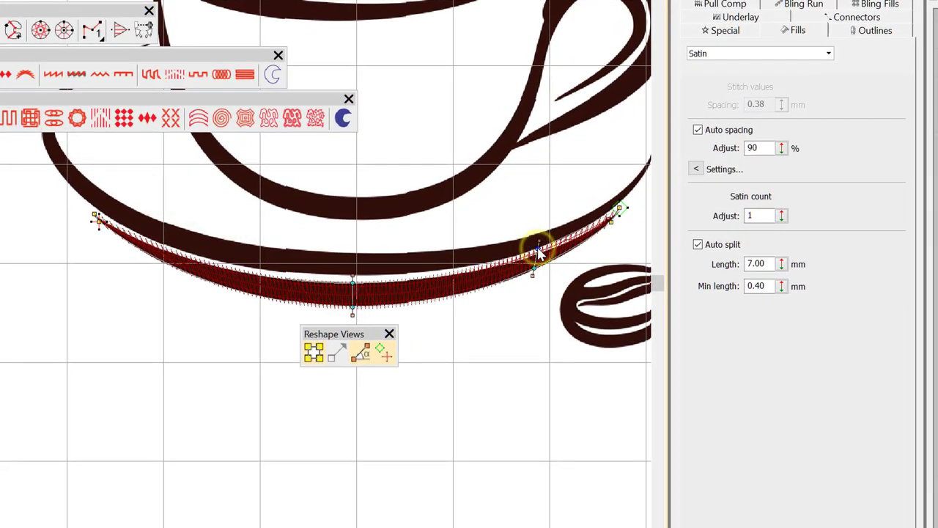
left_click_drag(537, 249, 537, 252)
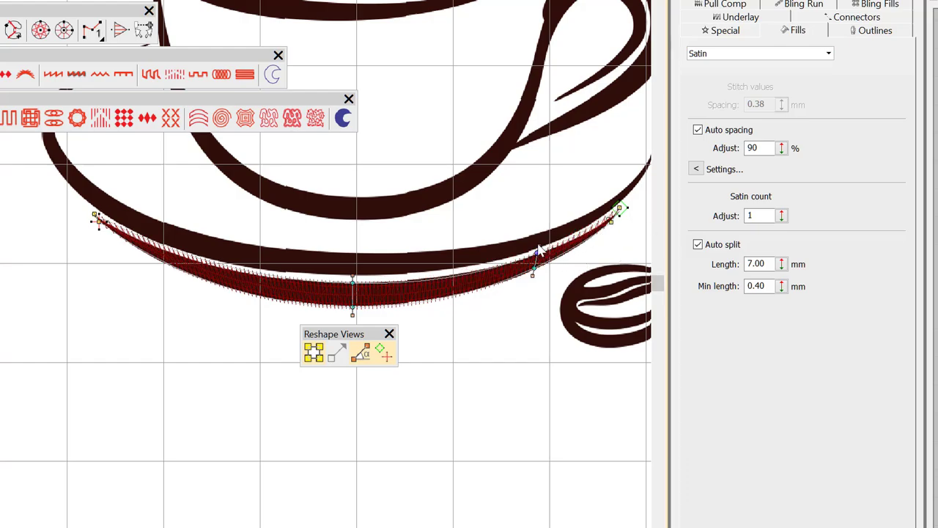
left_click(473, 325)
scroll(502, 333, "down", 1)
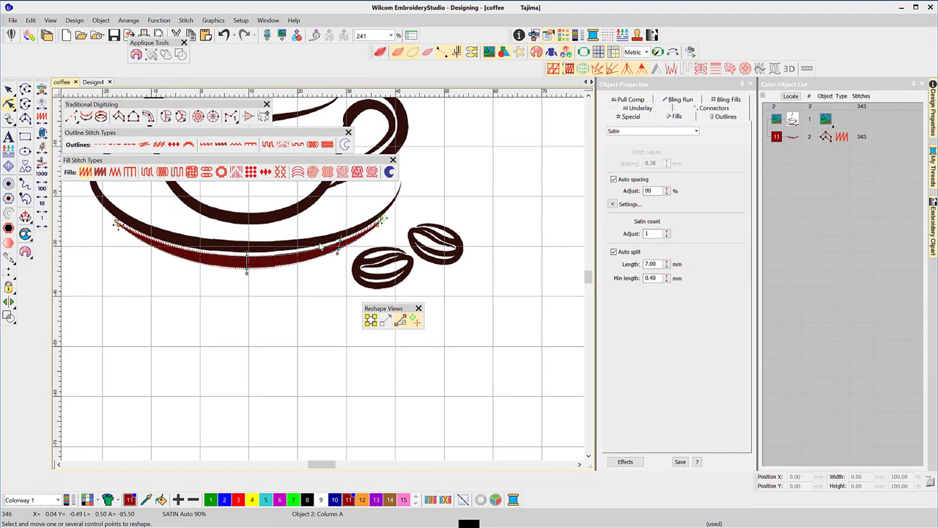
key("Escape")
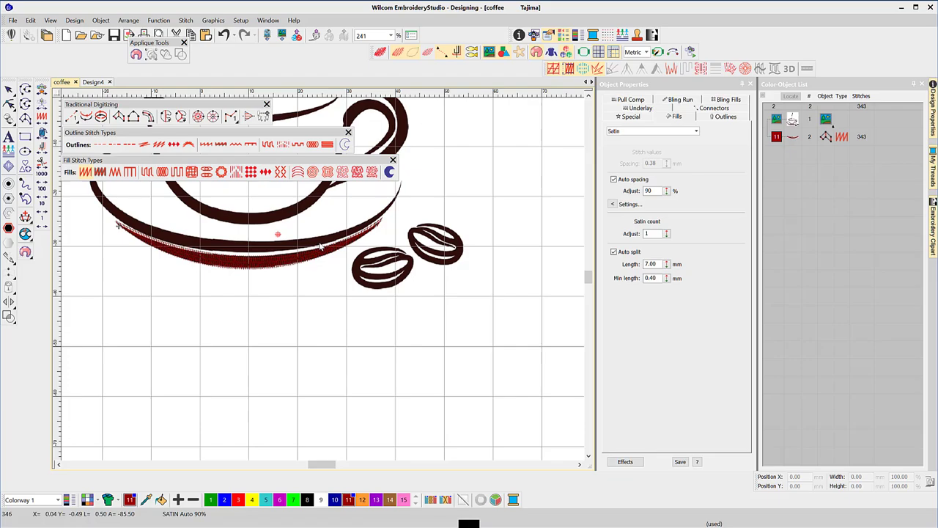
Start a satin column on the saucer's main rim stroke, placing point pairs from its right tip to the middle of the saucer
left_click(118, 116)
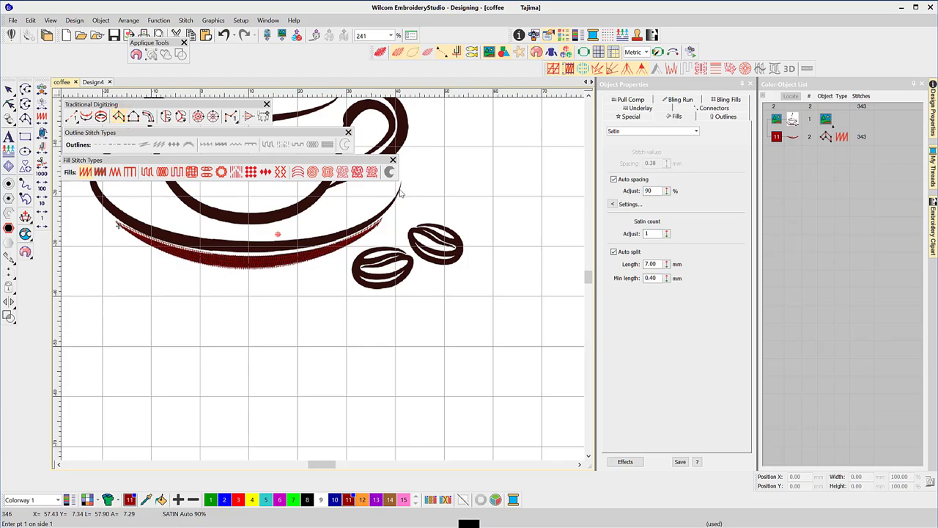
scroll(400, 193, "up", 1)
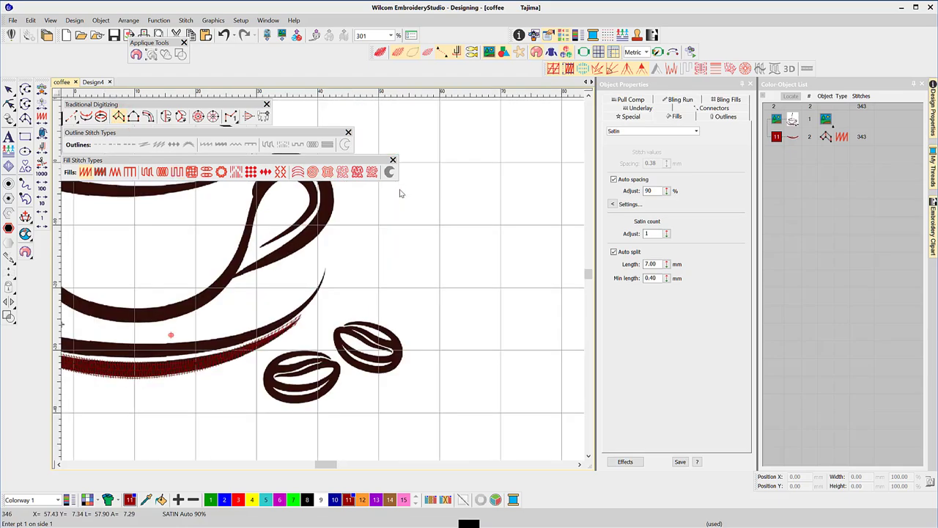
left_click(324, 271)
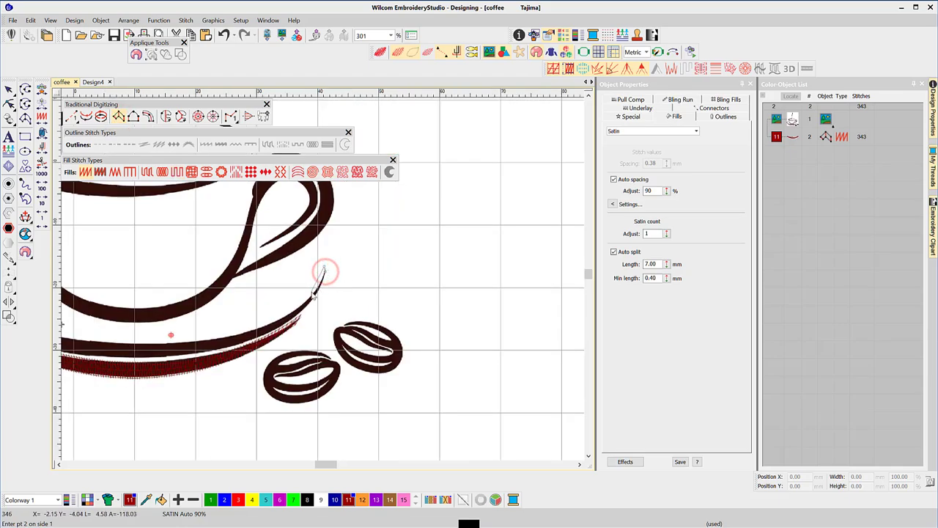
left_click(325, 272)
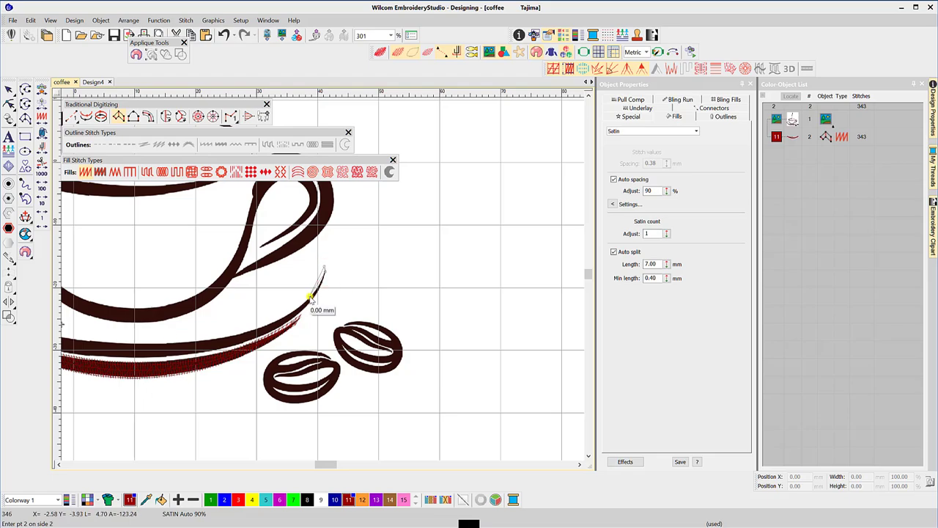
left_click(309, 300)
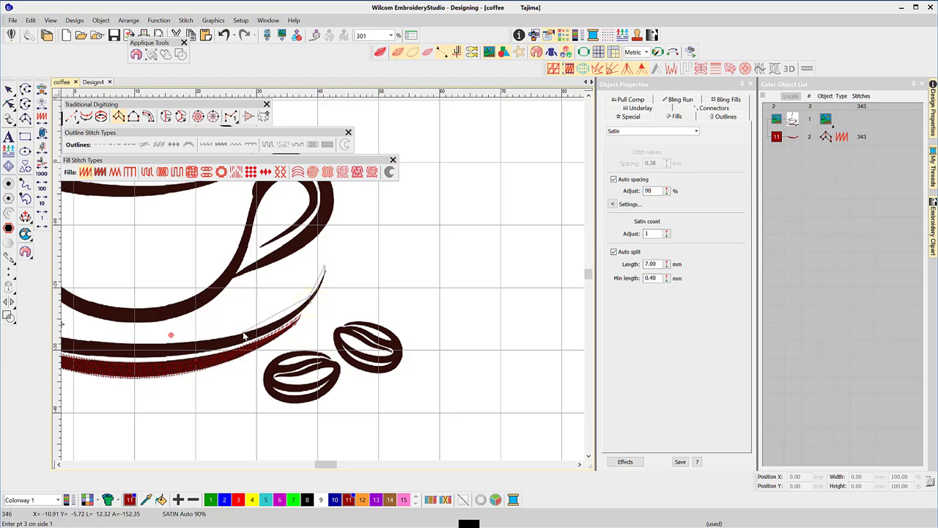
left_click(244, 329)
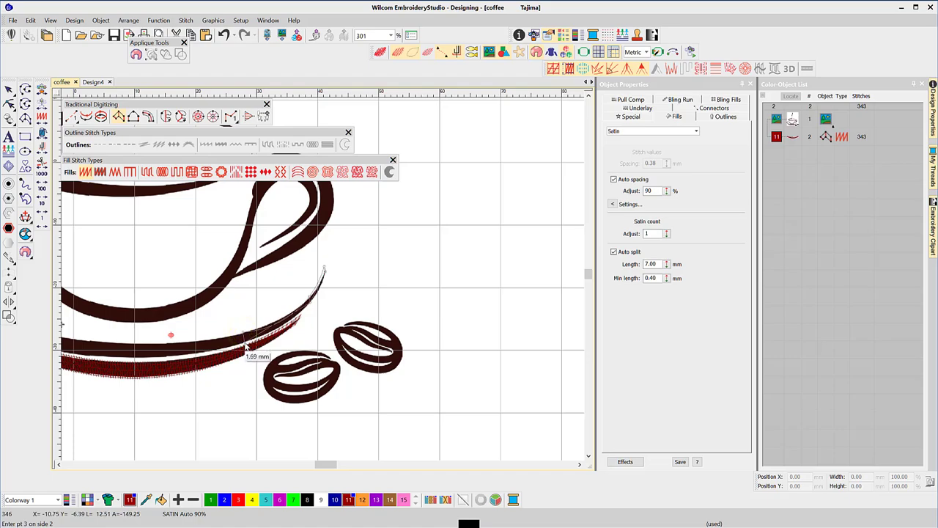
left_click(243, 339)
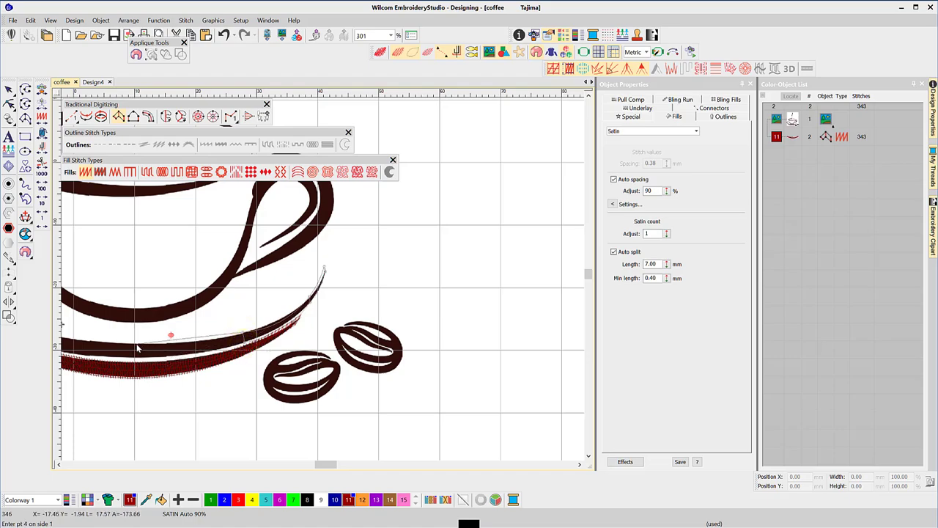
left_click(136, 345)
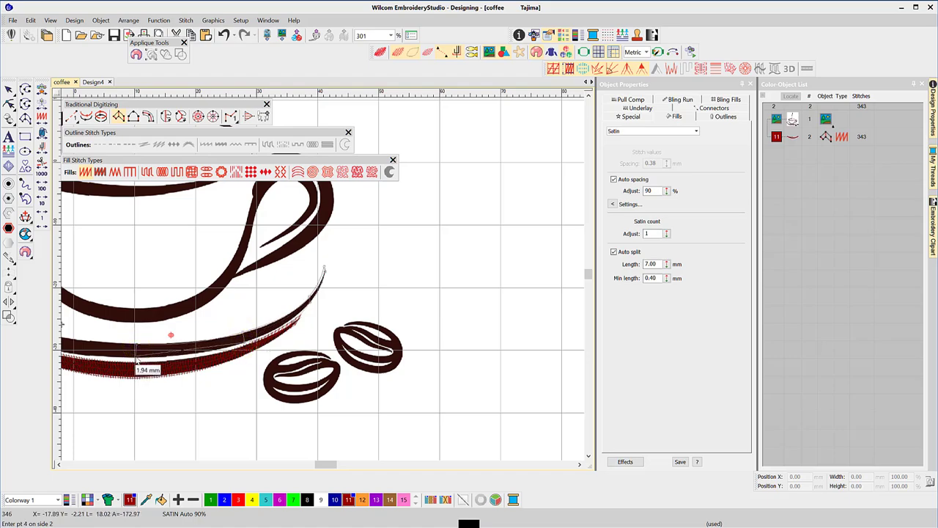
left_click(136, 359)
Continue the rim's satin column with point pairs along the saucer's lower left and up around its left end
key("c")
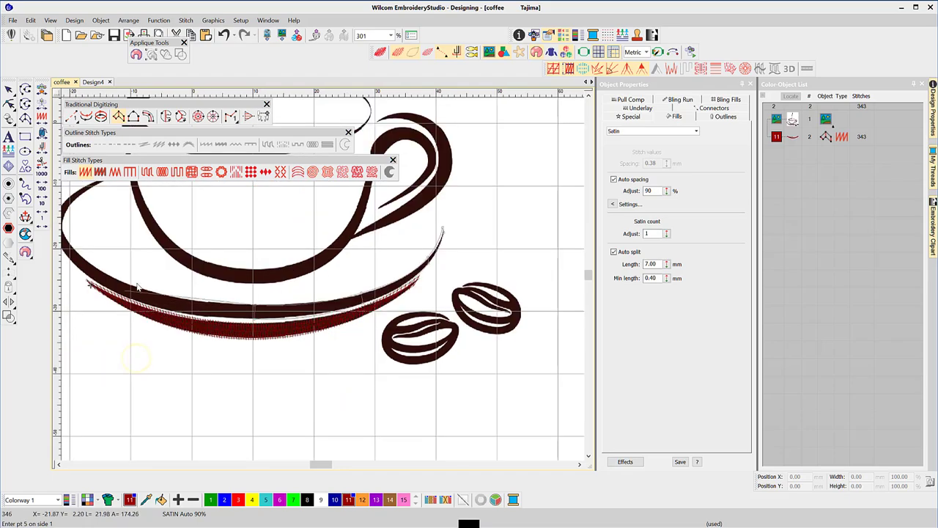
left_click(147, 292)
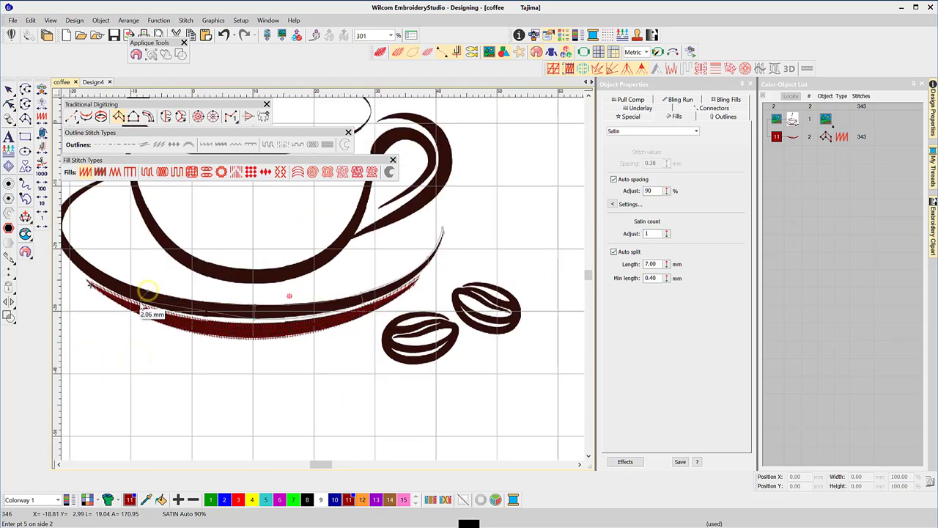
left_click(142, 302)
key("c")
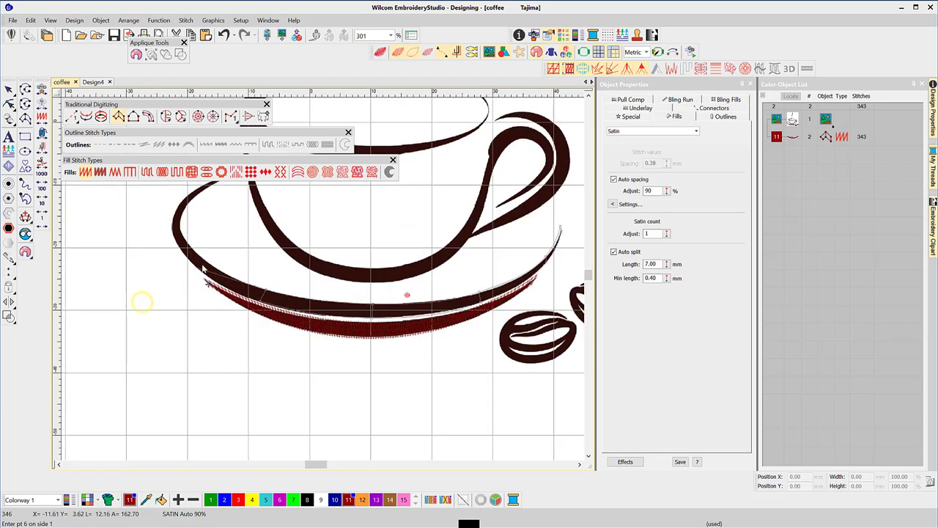
left_click(204, 264)
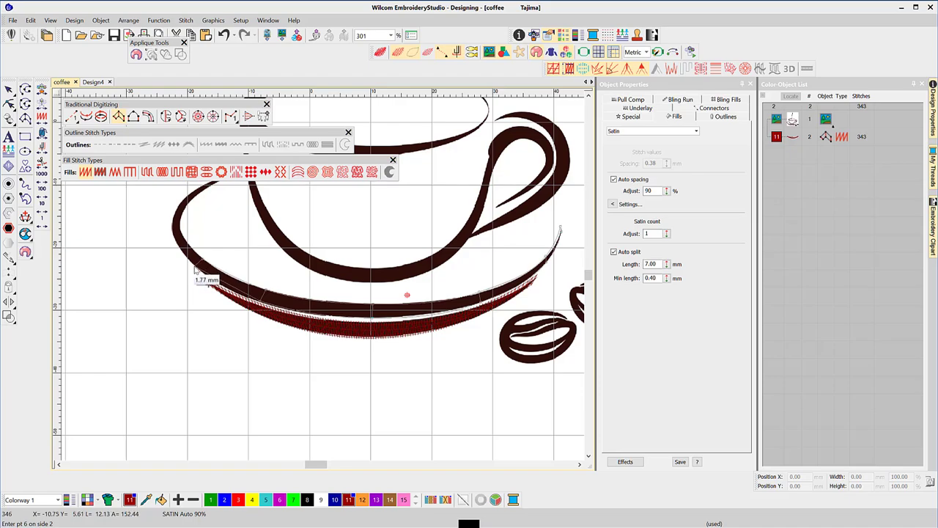
left_click(194, 267)
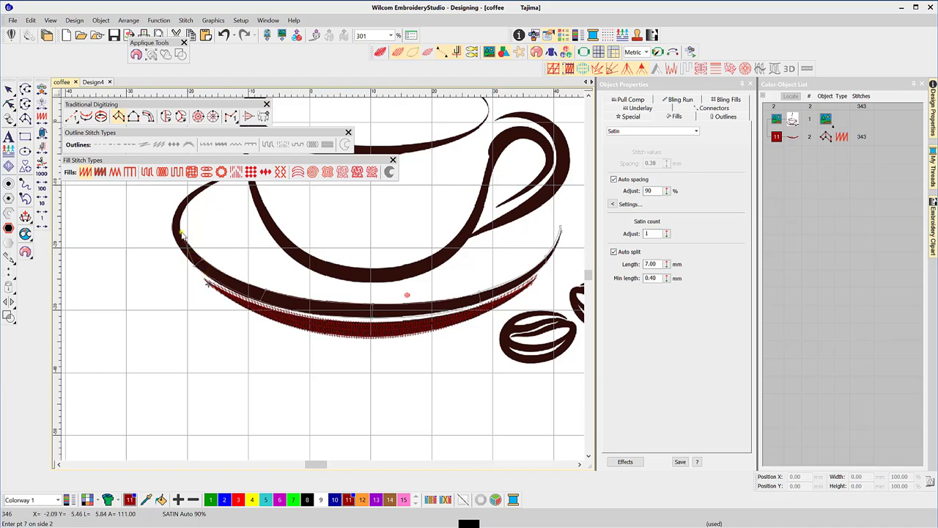
left_click(182, 232)
left_click(174, 234)
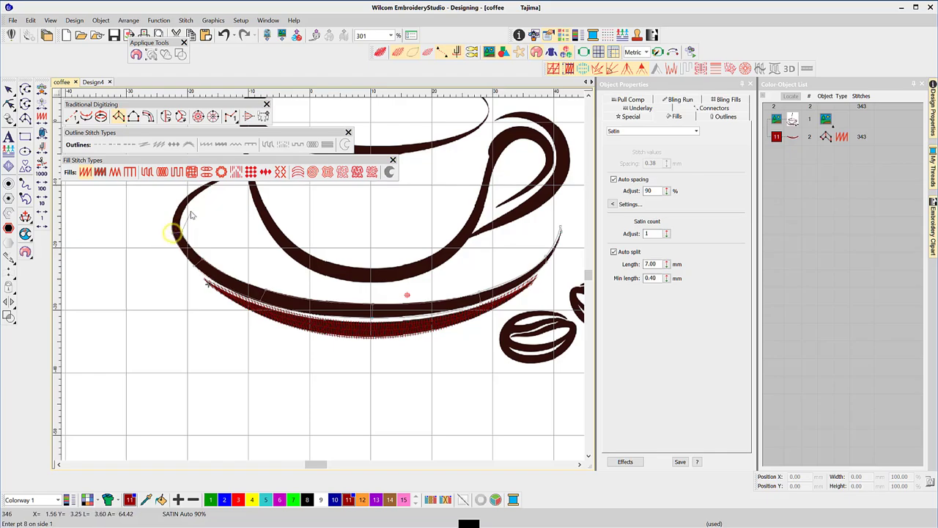
left_click(188, 208)
left_click(184, 198)
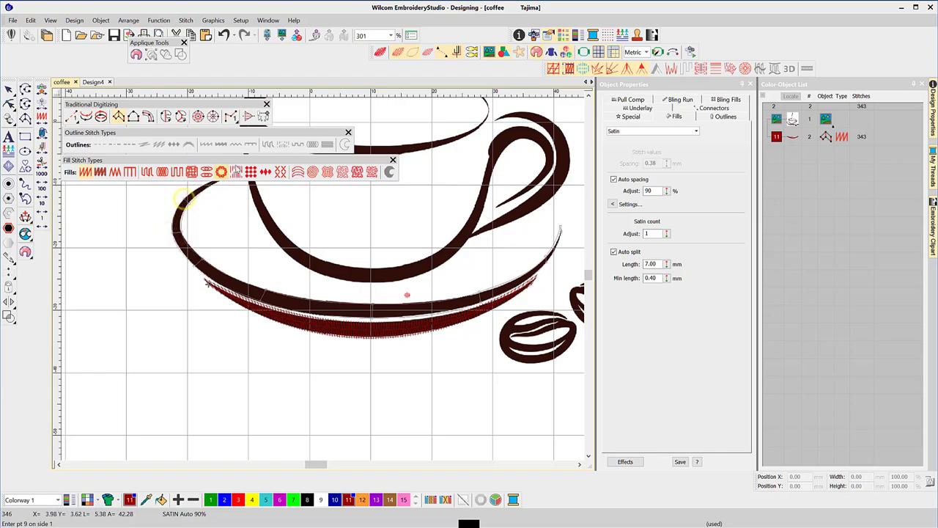
Dock the floating Fill Stitch Types and Outline Stitch Types toolbars above the canvas to uncover the artwork
left_click_drag(241, 162, 343, 71)
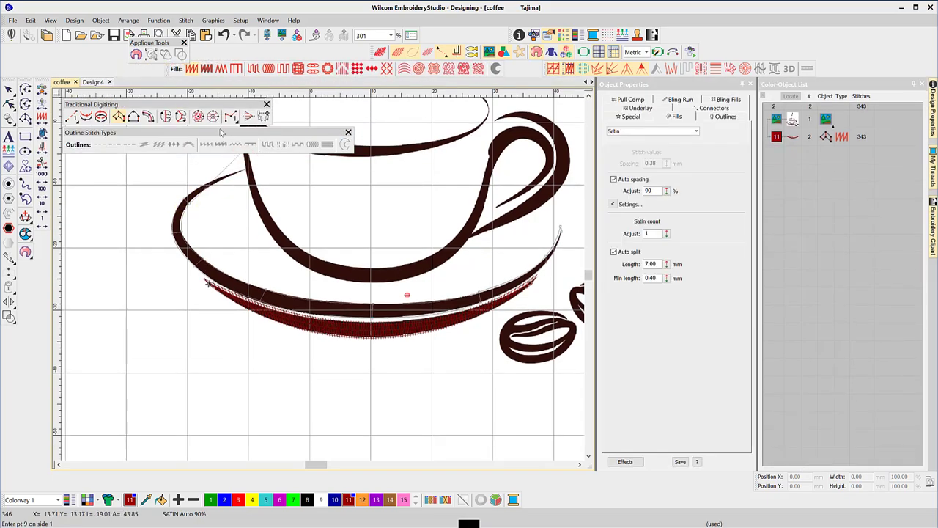
left_click_drag(223, 132, 214, 67)
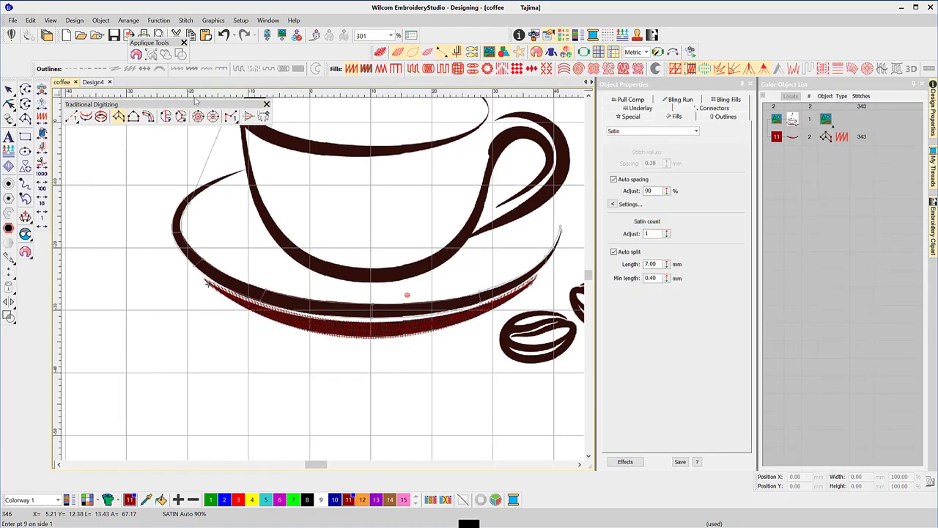
Finish the saucer rim's satin column with the last point pairs at its upper-left tip and generate its stitches
left_click(209, 180)
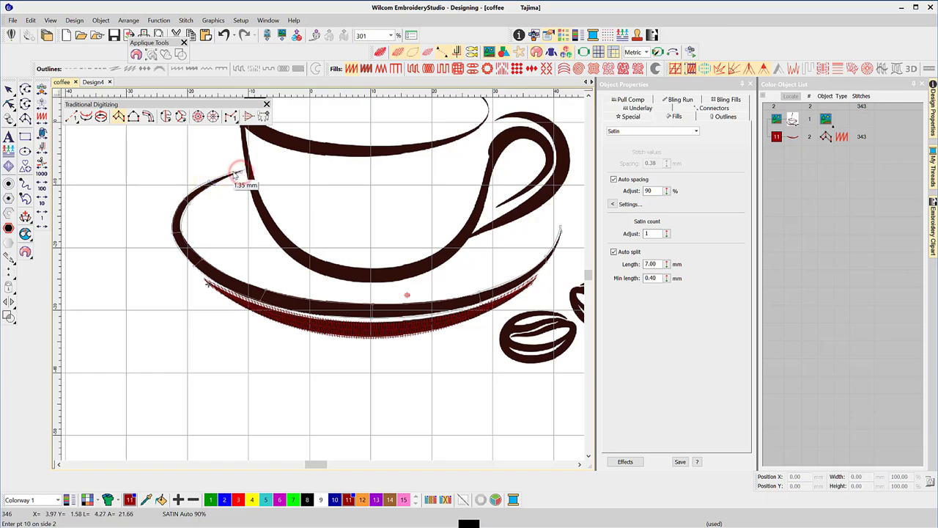
left_click(232, 172)
key("Return")
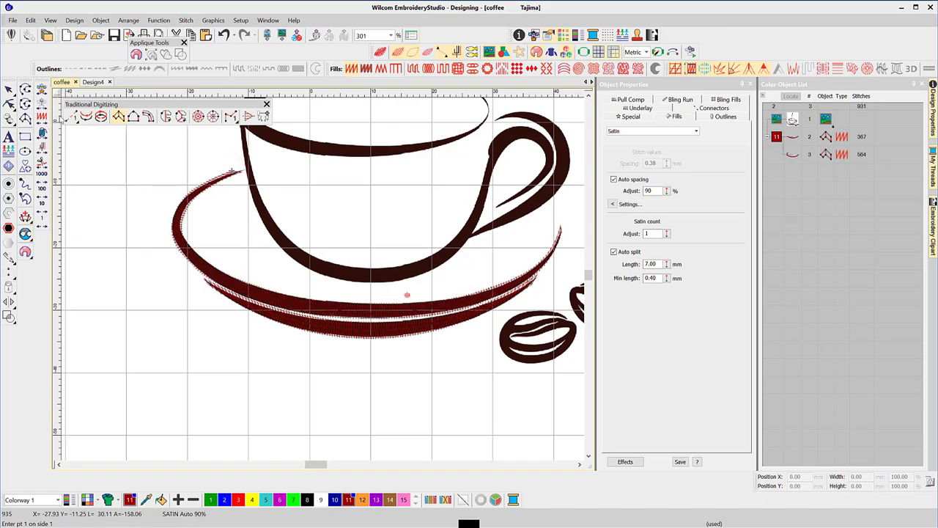
Digitize a run-stitch line from the saucer rim's upper-left tip along the inside of the cup's bowl outline to the handle's base
left_click(71, 116)
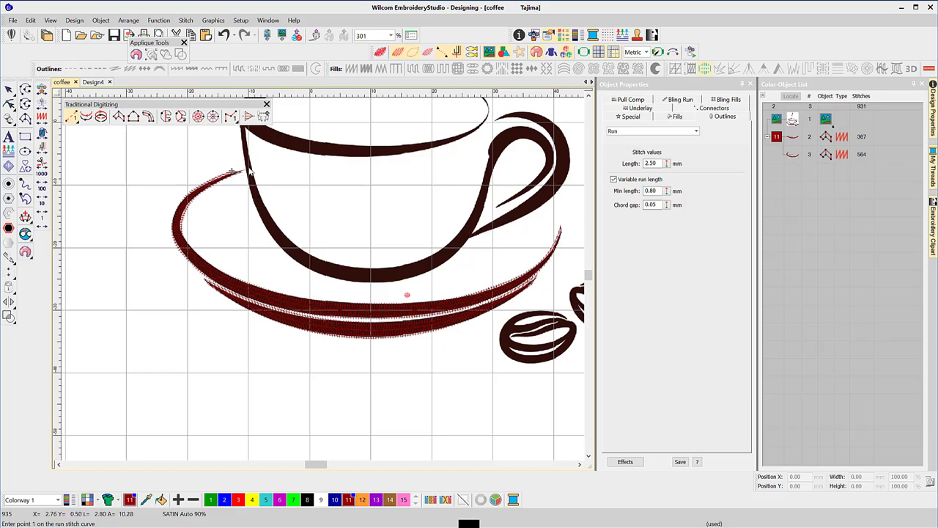
left_click(267, 215)
left_click(330, 267)
left_click(409, 274)
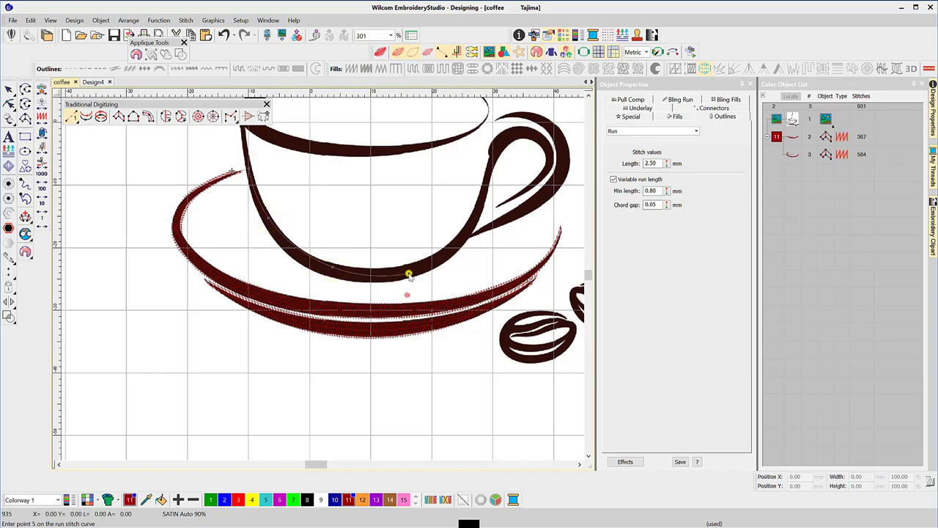
left_click(450, 254)
left_click(467, 238)
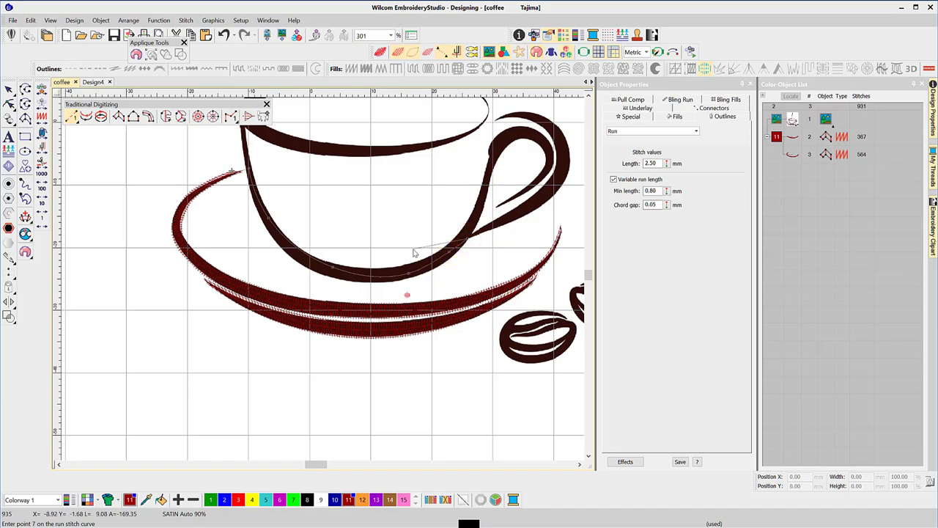
key("Return")
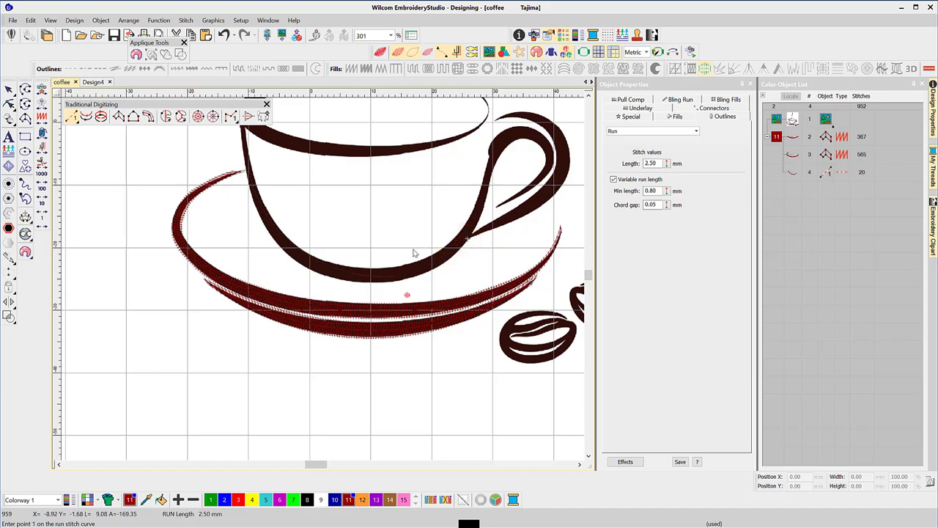
Return to the satin column tool and start the handle's outer stroke, placing point pairs from its base to its outermost bend
key("space")
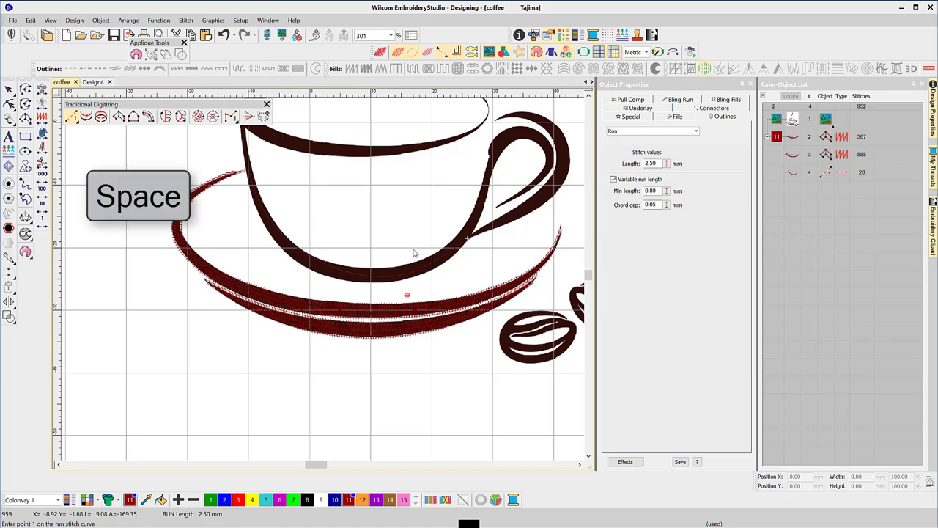
key("space")
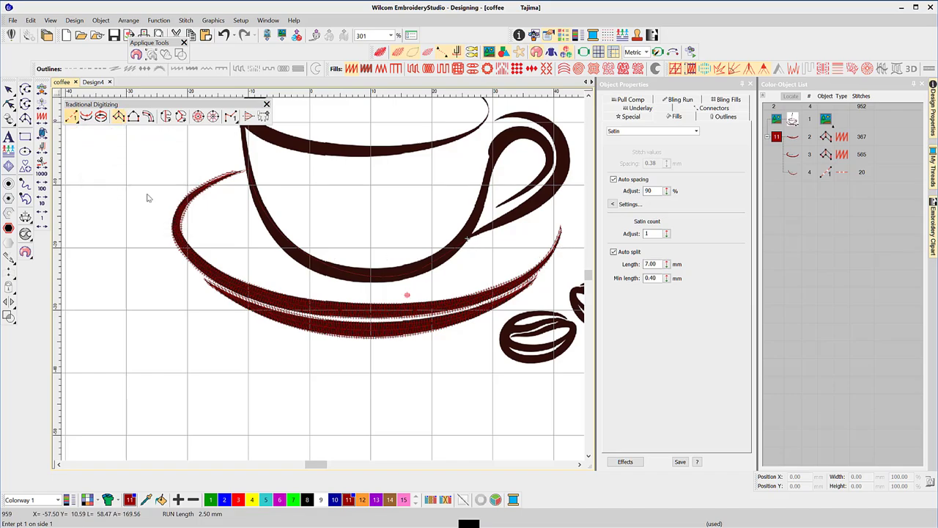
scroll(483, 243, "up", 2)
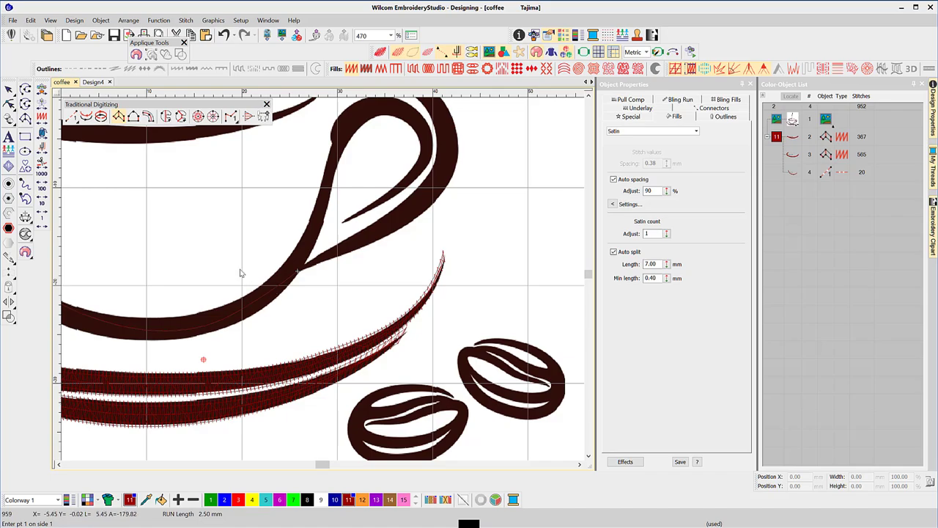
left_click(305, 261)
right_click(380, 240)
left_click(377, 220)
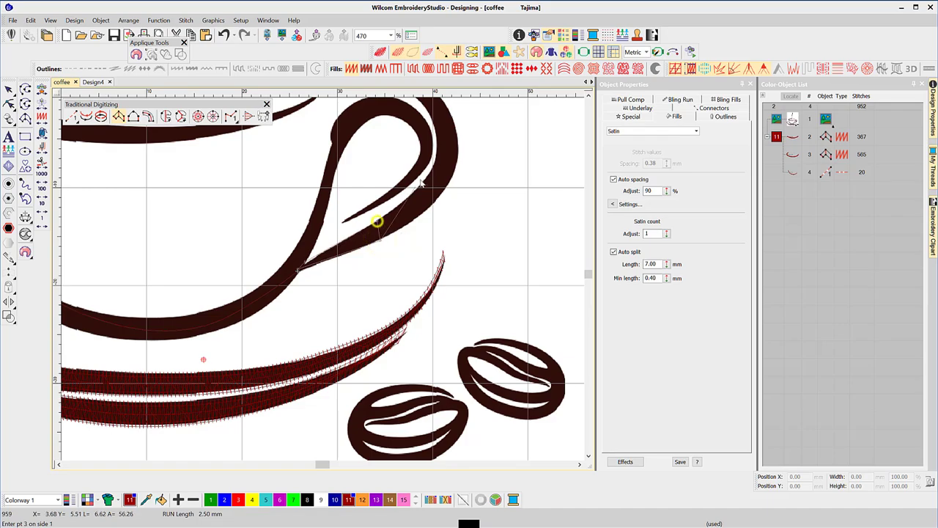
left_click(459, 139)
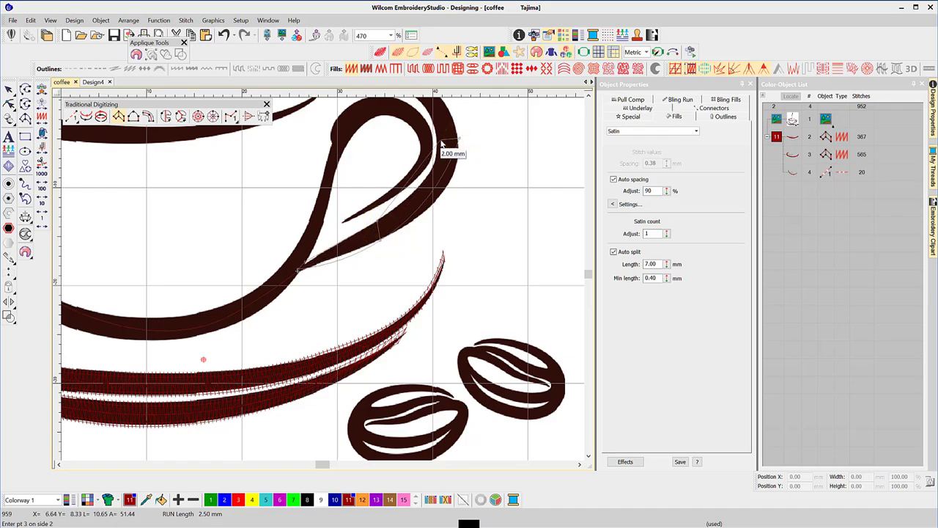
left_click(435, 140)
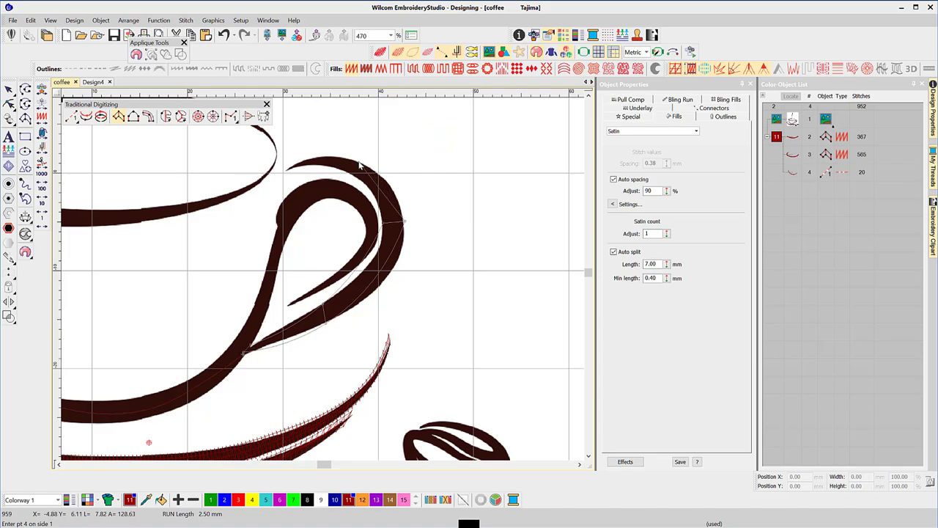
Finish the outer handle's satin column with point pairs over the top bend to its upper-left tip and generate its stitches
left_click(358, 162)
left_click(351, 175)
left_click(312, 163)
key("Return")
left_click(287, 166)
left_click(286, 173)
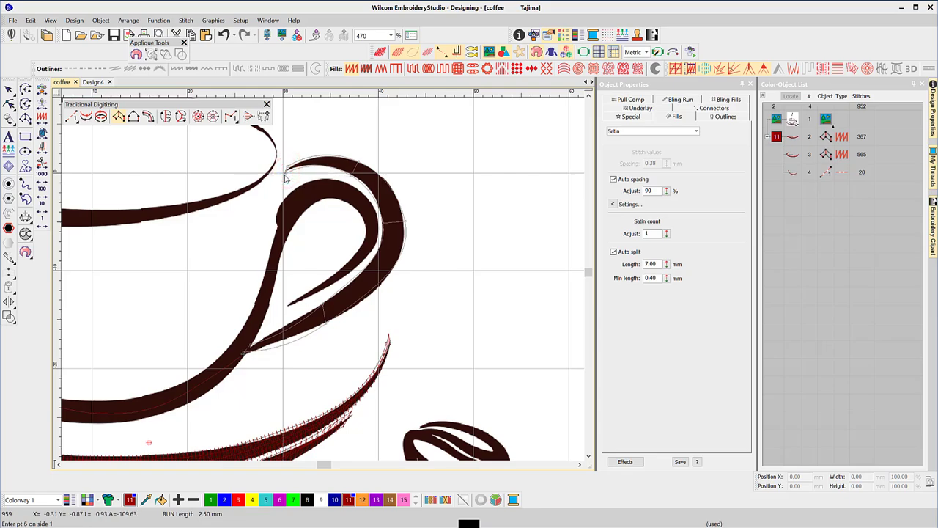
key("Return")
Reshape the outer handle's satin column by adding a node pair near its base and moving both nodes to fit the artwork
key("h")
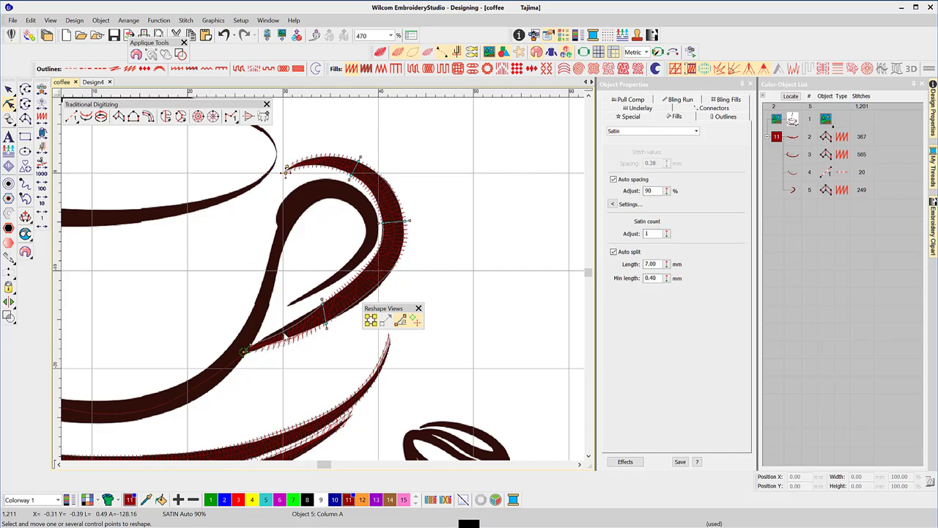
left_click(284, 335)
left_click_drag(284, 334, 284, 322)
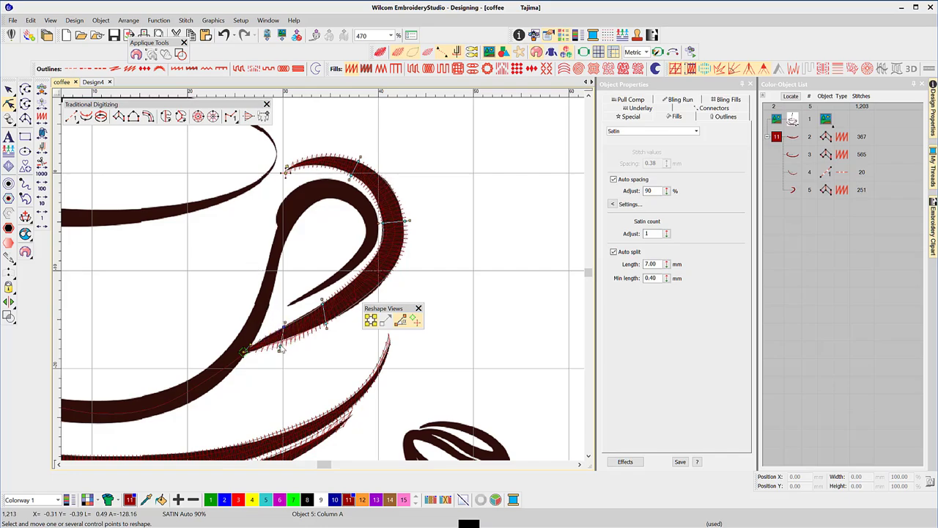
left_click_drag(279, 347, 280, 344)
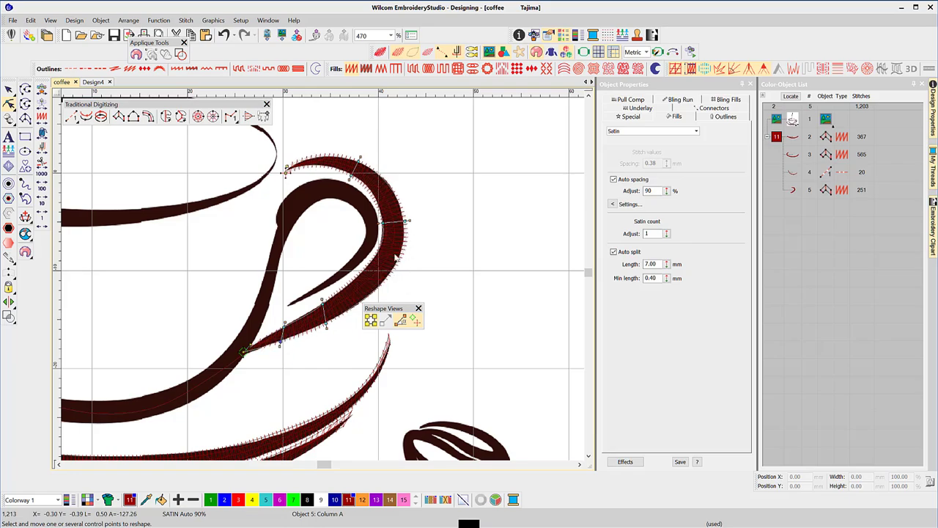
left_click(179, 236)
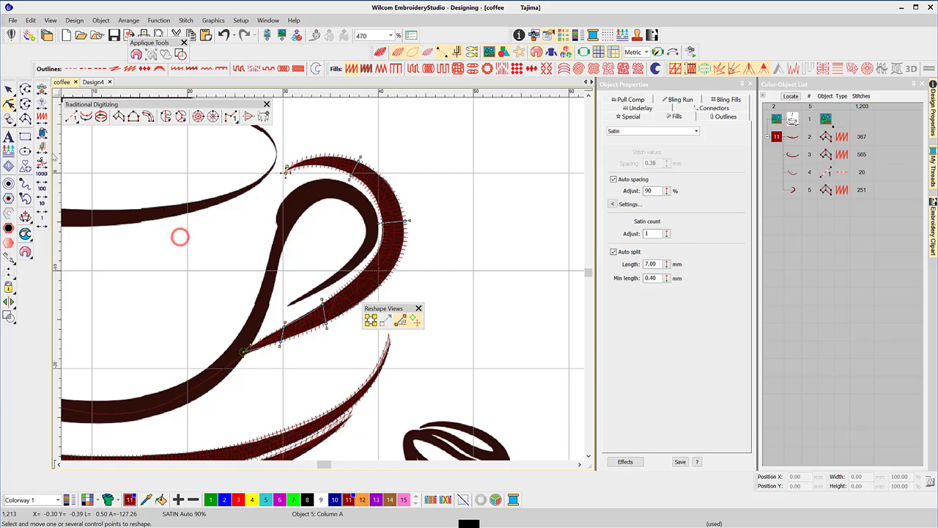
Start a satin column on the handle's inner loop, placing point pairs from its lower tip around the bend to the loop's upper left
left_click(120, 119)
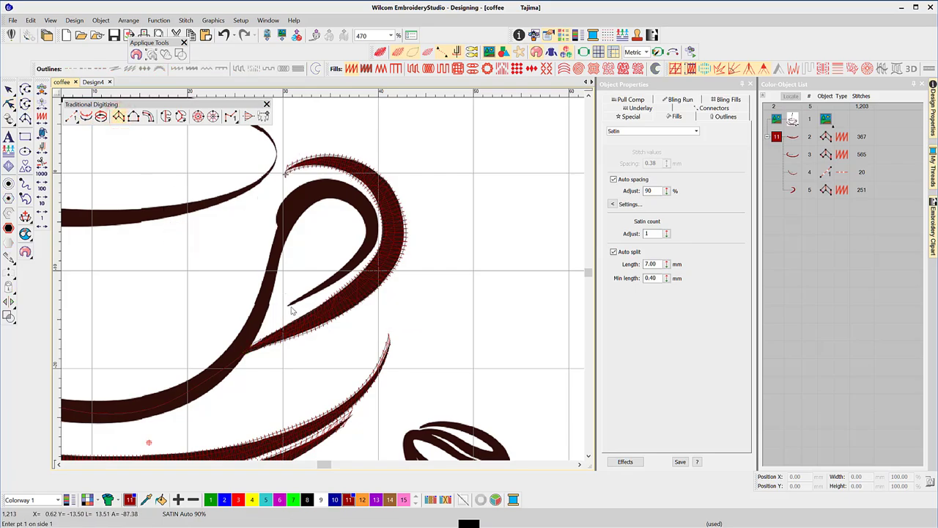
left_click(289, 303)
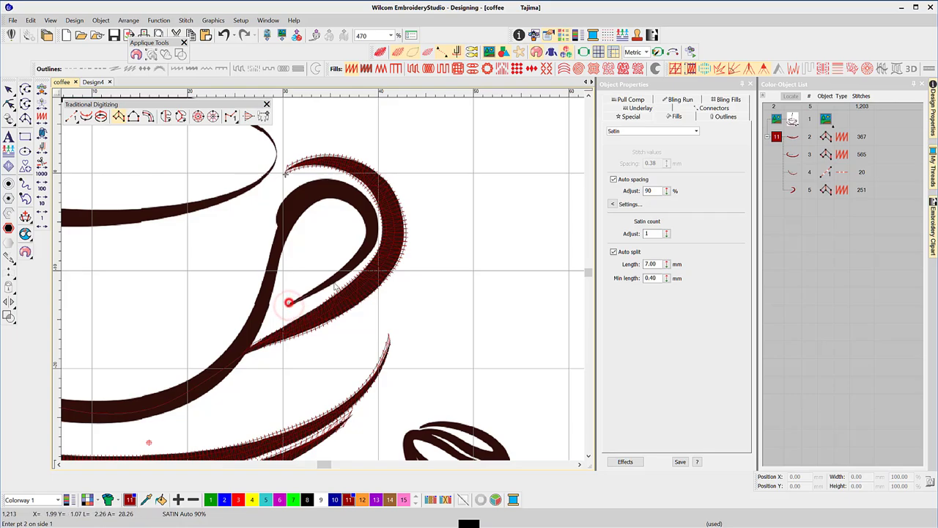
right_click(356, 253)
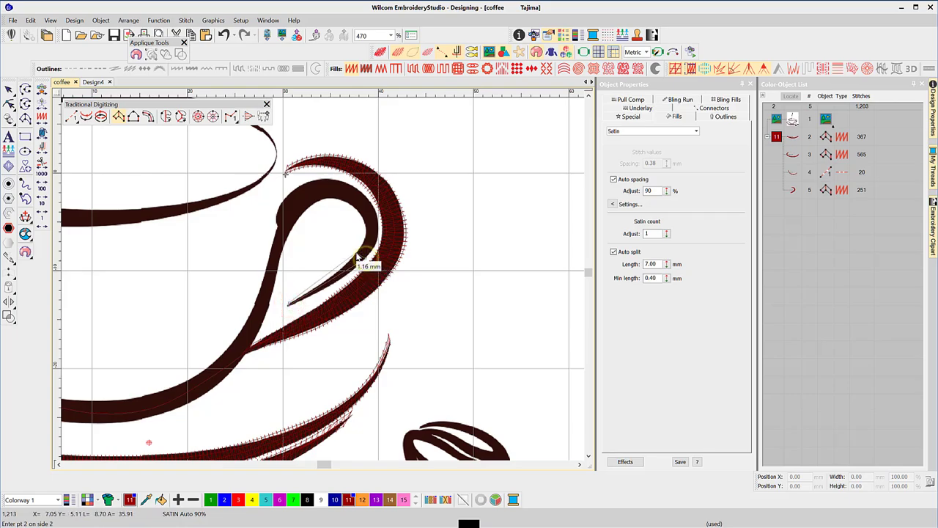
right_click(357, 189)
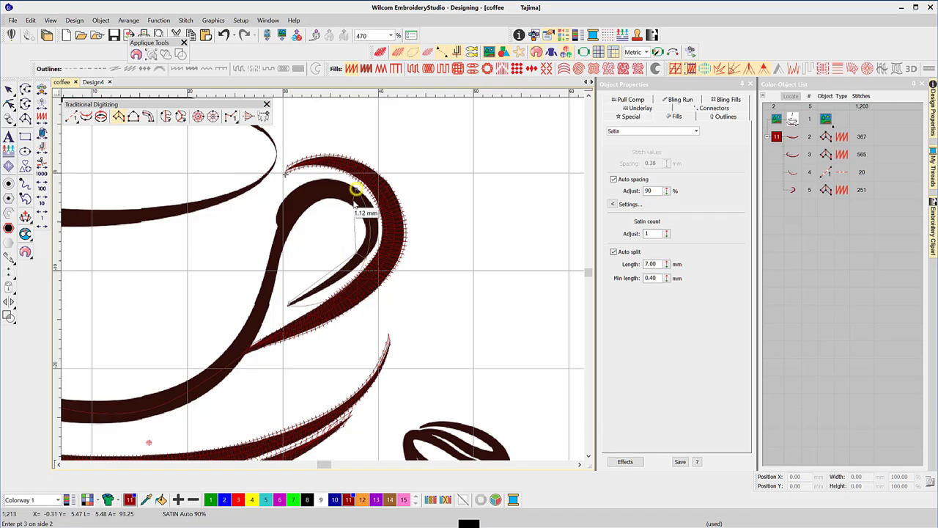
right_click(295, 188)
right_click(308, 208)
key("Return")
Continue the inner loop's satin column with point pairs down the cup's right side to the outer handle's base
right_click(275, 220)
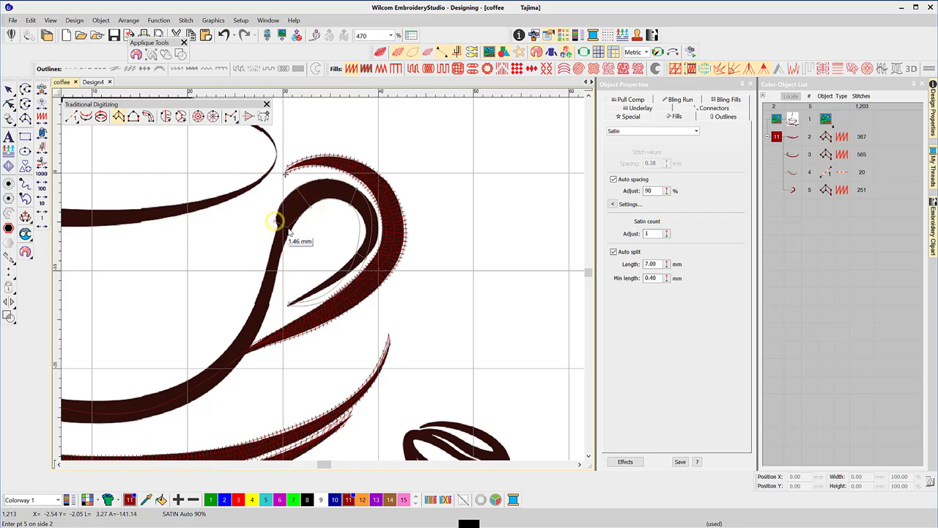
right_click(292, 231)
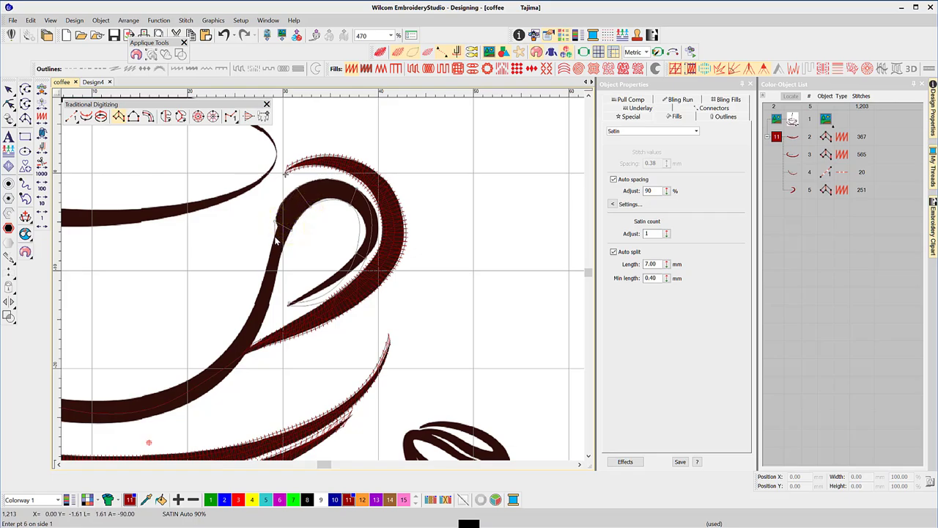
right_click(276, 236)
right_click(285, 241)
key("Return")
right_click(245, 325)
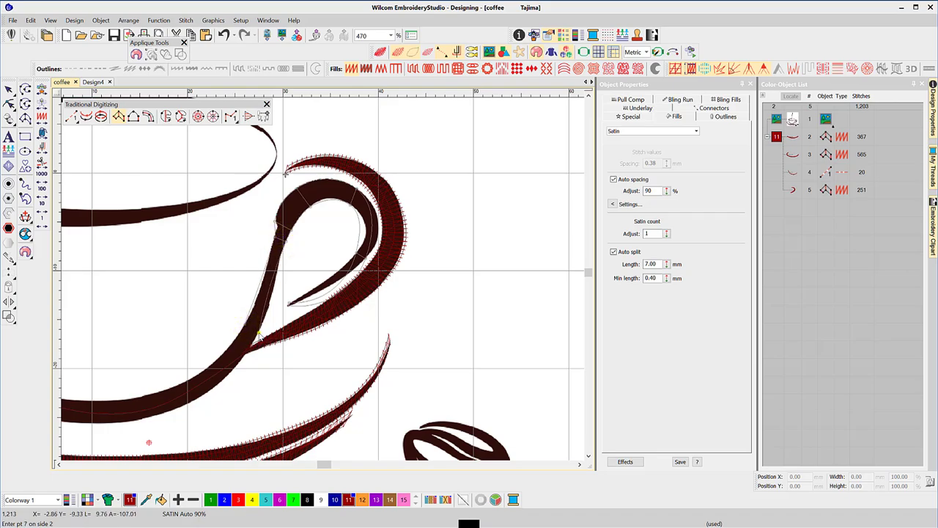
right_click(259, 332)
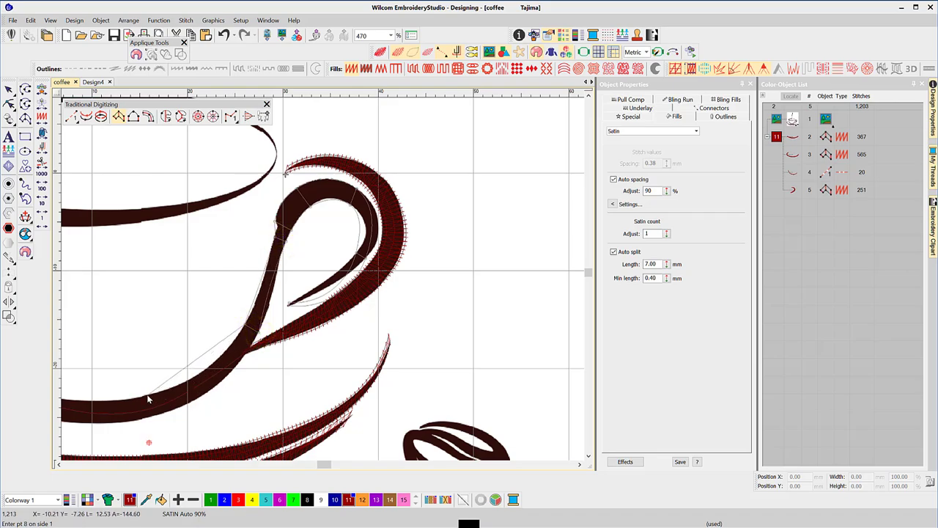
Continue the satin column with point pairs along the cup's bottom and up its left side past the saucer rim's tip
left_click(148, 398)
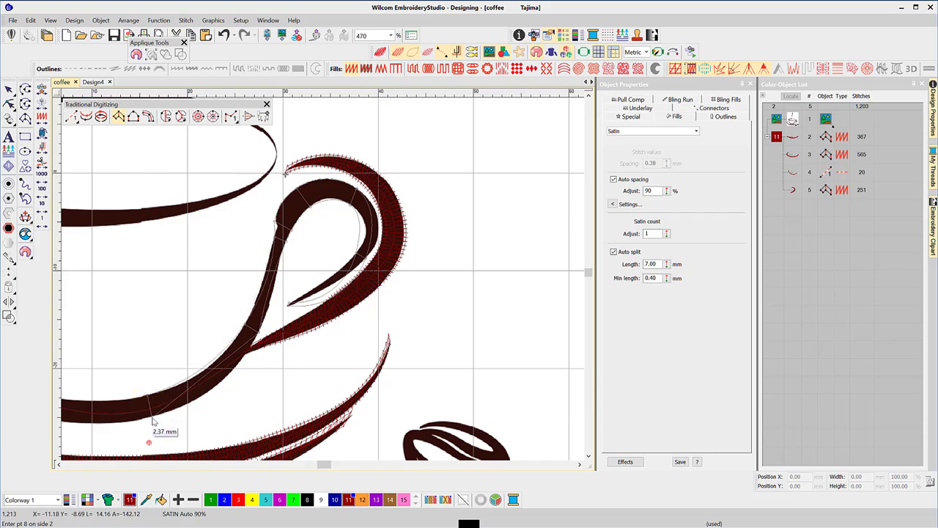
left_click(152, 419)
left_click(122, 309)
left_click(112, 327)
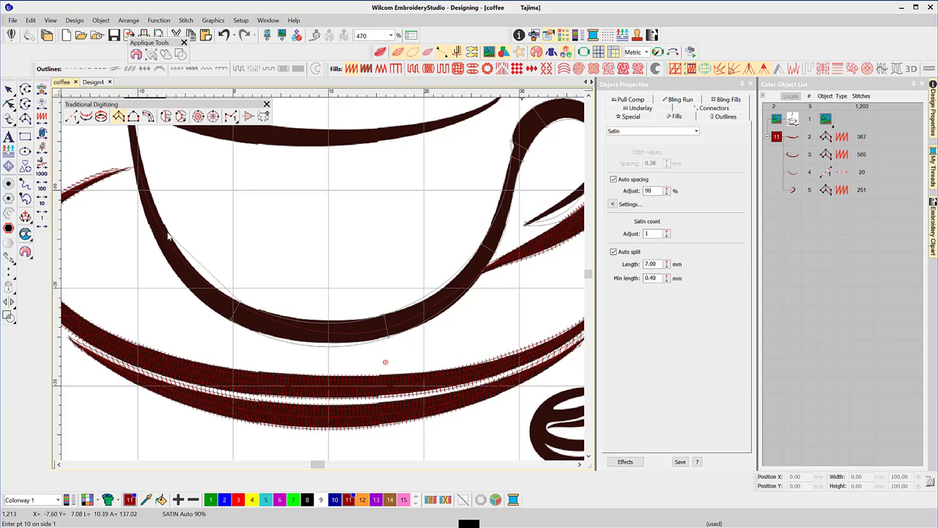
left_click(167, 231)
left_click(155, 233)
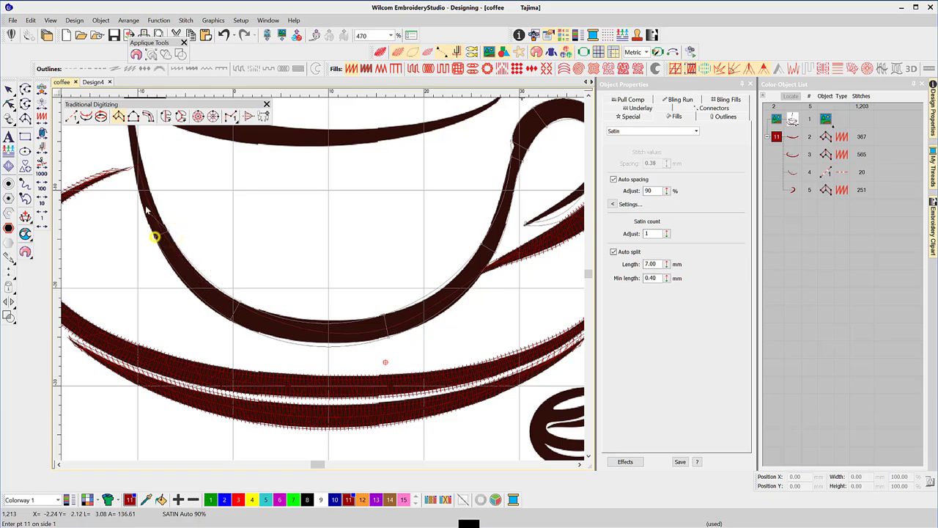
left_click(131, 142)
Dock the Traditional Digitizing toolbar beside the canvas and finish the cup's satin column at the left end of the cup rim
left_click_drag(142, 104, 57, 118)
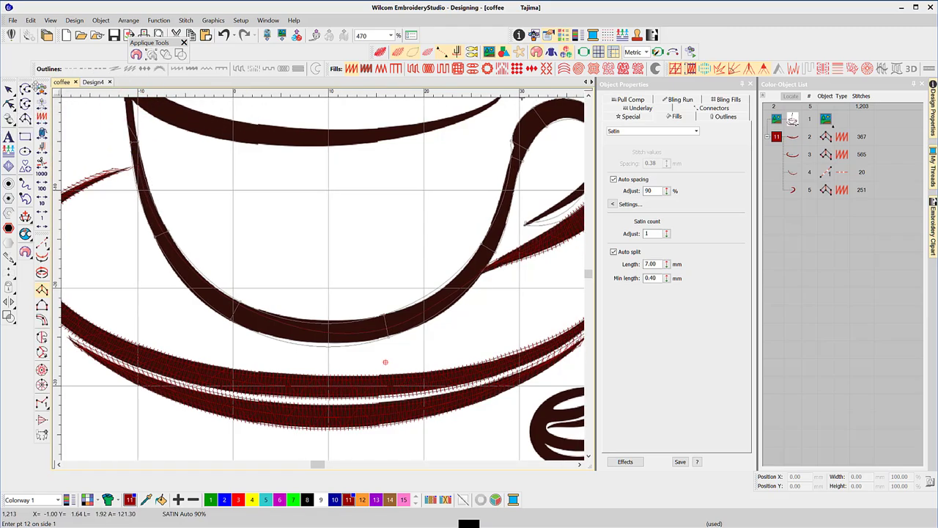
mouse_move(36, 86)
left_mouse_down()
mouse_move(35, 103)
mouse_move(40, 87)
left_mouse_up()
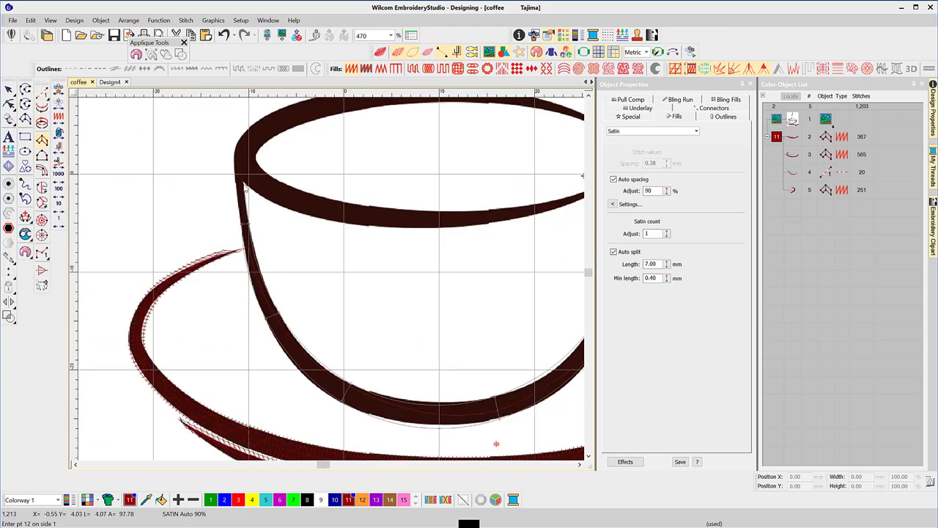
left_click(234, 176)
key("Return")
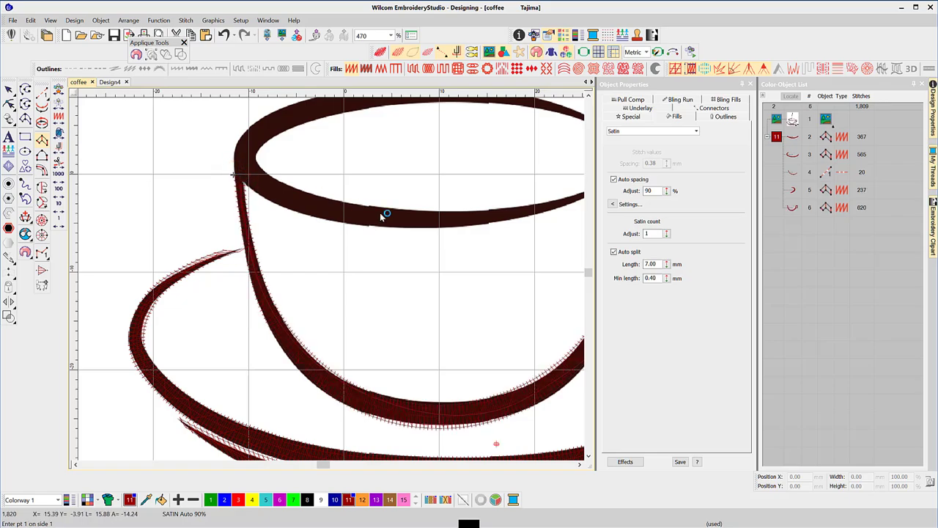
Reshape the run-stitch line under the cup's satin column by moving two lower-left nodes down into the middle of the stroke
key("2")
left_click(7, 91)
left_click(309, 357)
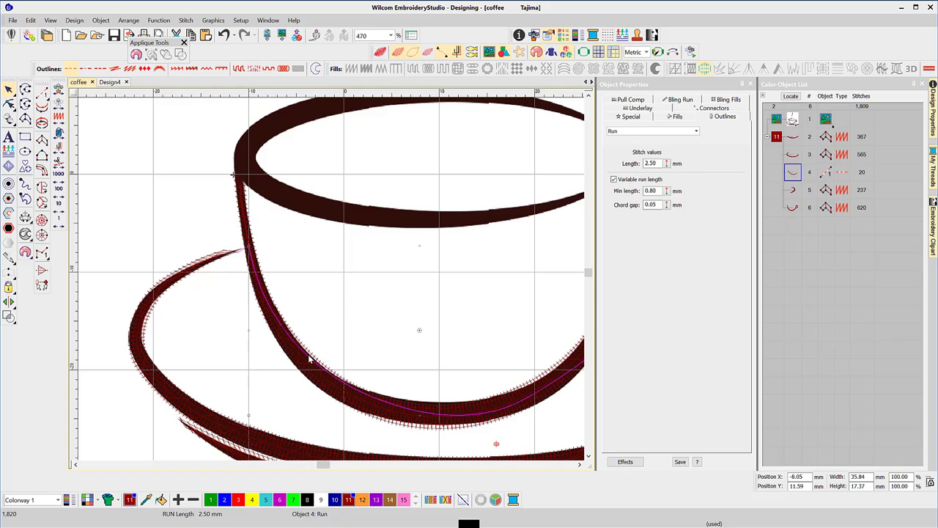
key("h")
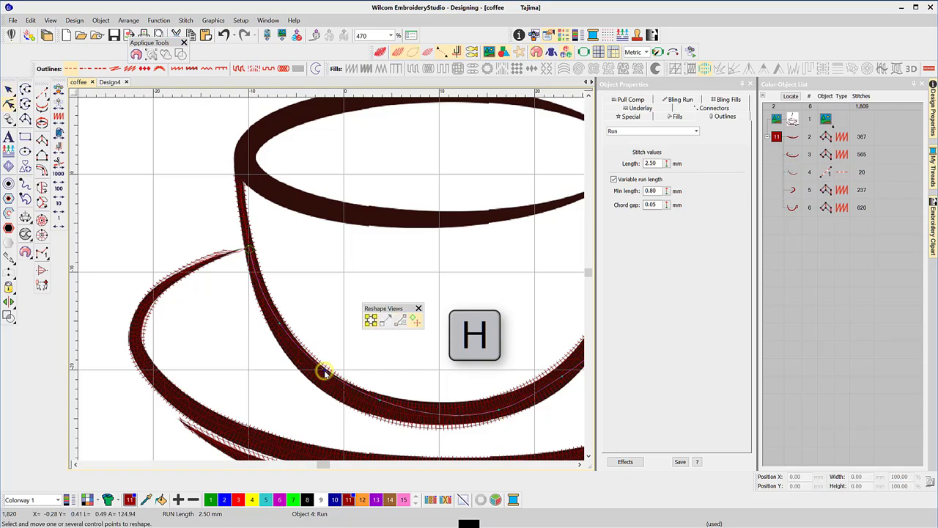
left_click_drag(325, 370, 322, 377)
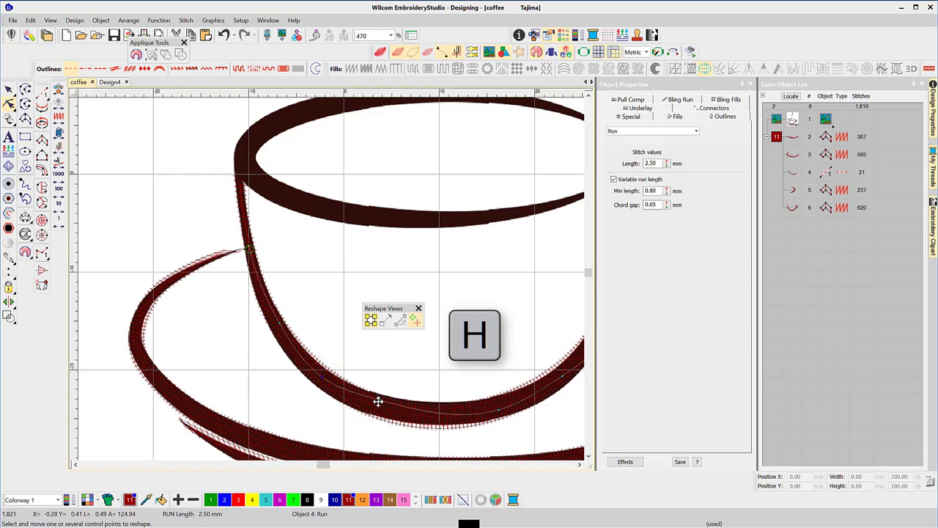
left_click_drag(376, 398, 376, 408)
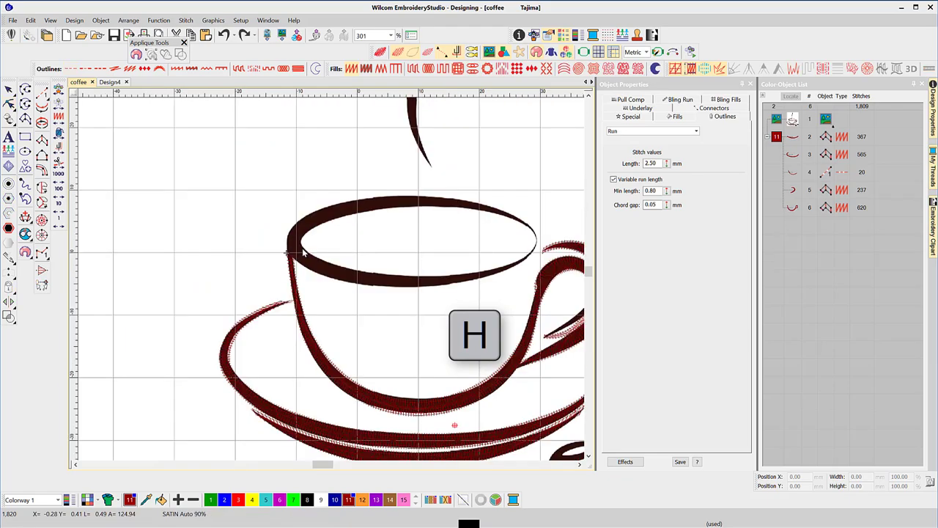
Digitize a run-stitch travel line inside the cup rim's lower stroke, from the rim's left end to near its thin right end
left_click(40, 91)
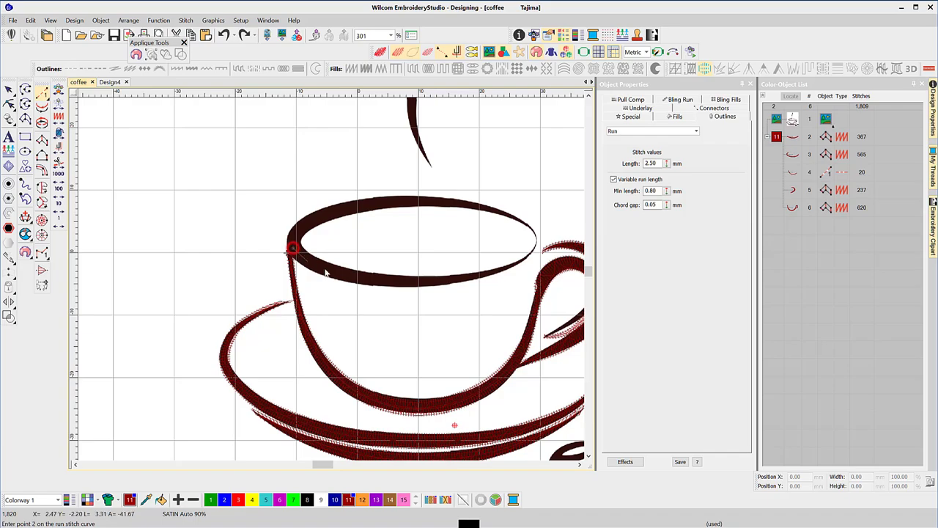
left_click(290, 253)
left_click(345, 274)
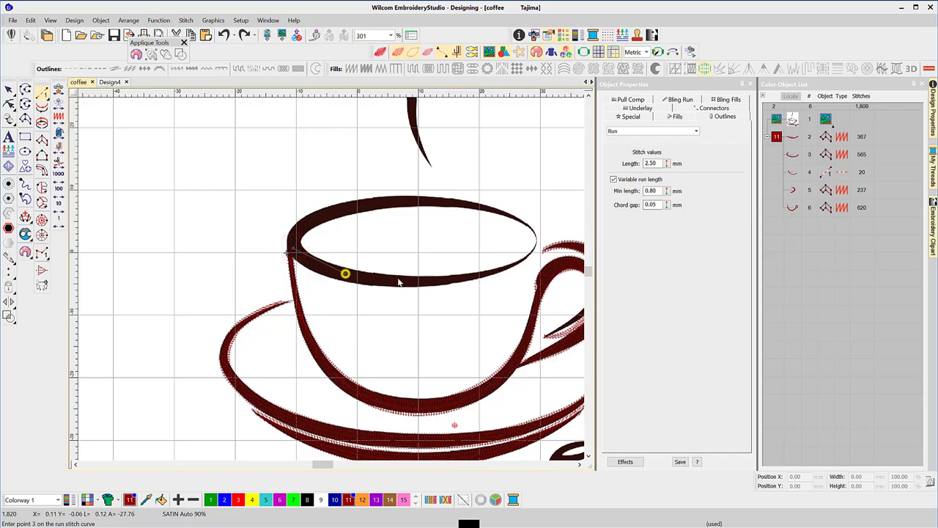
left_click(456, 279)
left_click(512, 267)
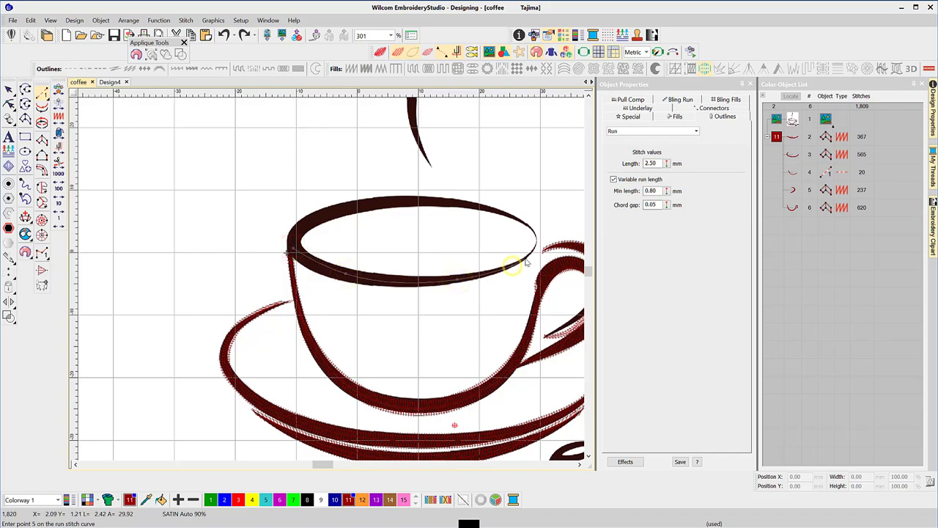
left_click(527, 257)
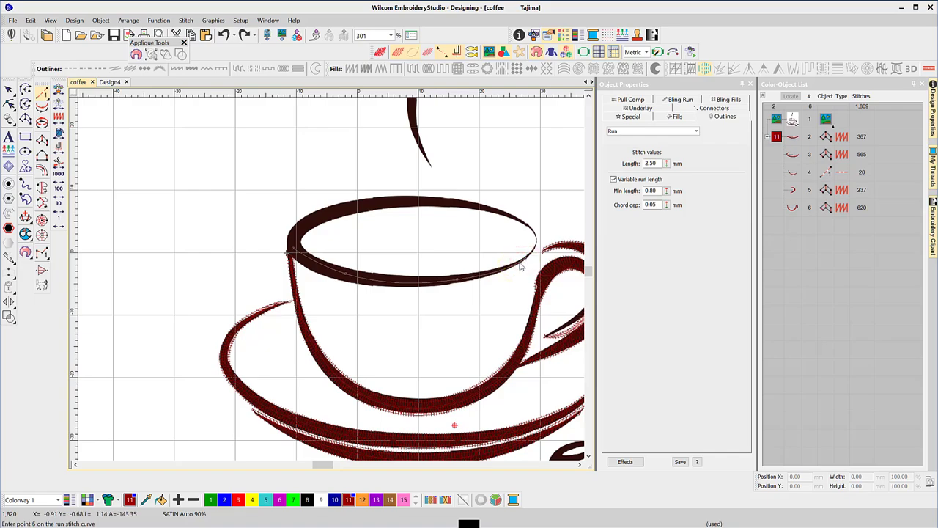
key("Return")
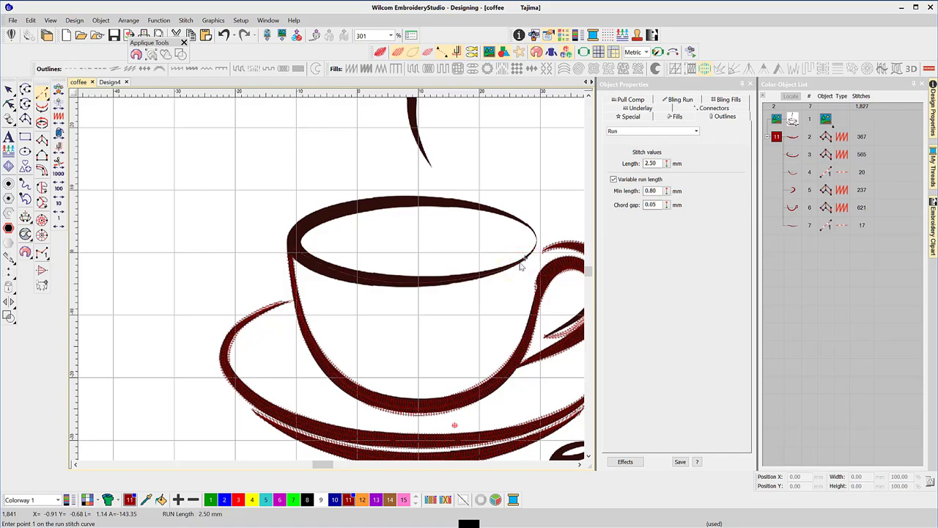
Digitize a run line around the rim's thin right end up to the upper stroke, and add a second run pass over it
key("b")
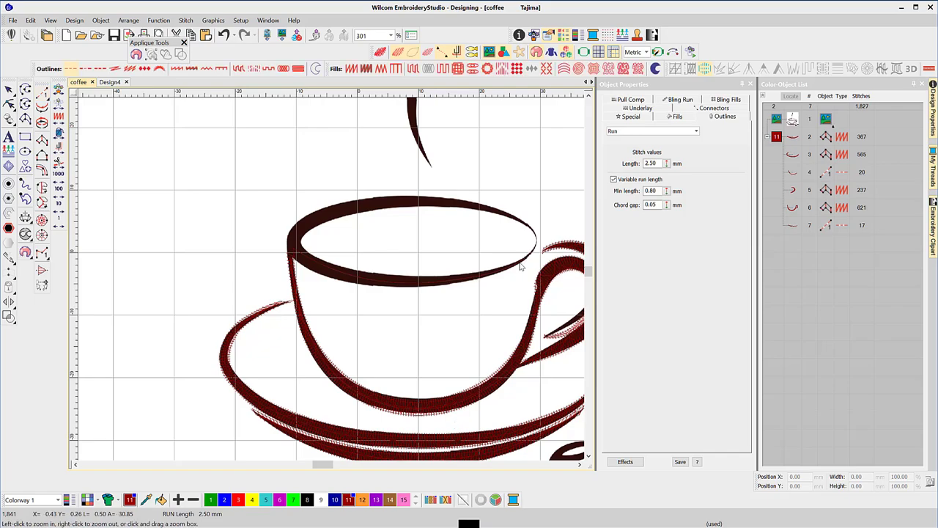
left_click_drag(499, 214, 559, 268)
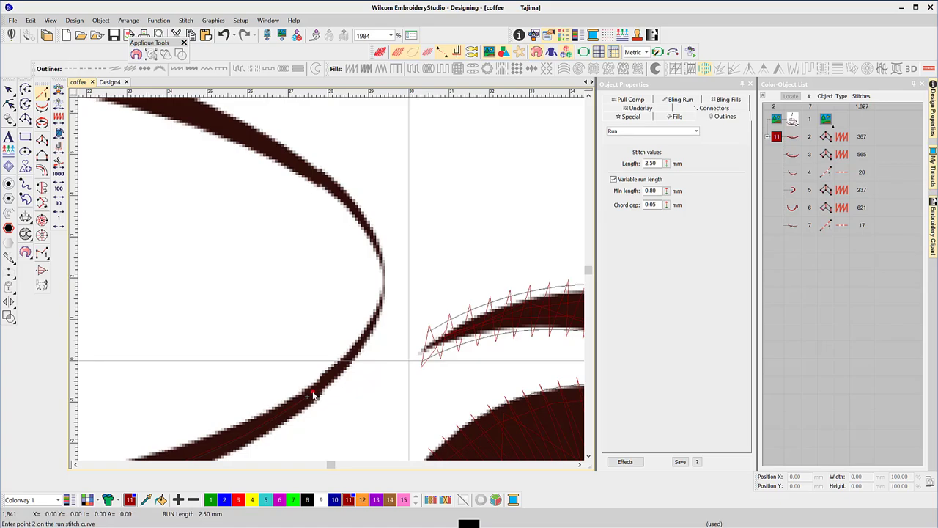
left_click(371, 326)
left_click(384, 279)
left_click(367, 226)
left_click(319, 176)
key("Return")
left_click(10, 87)
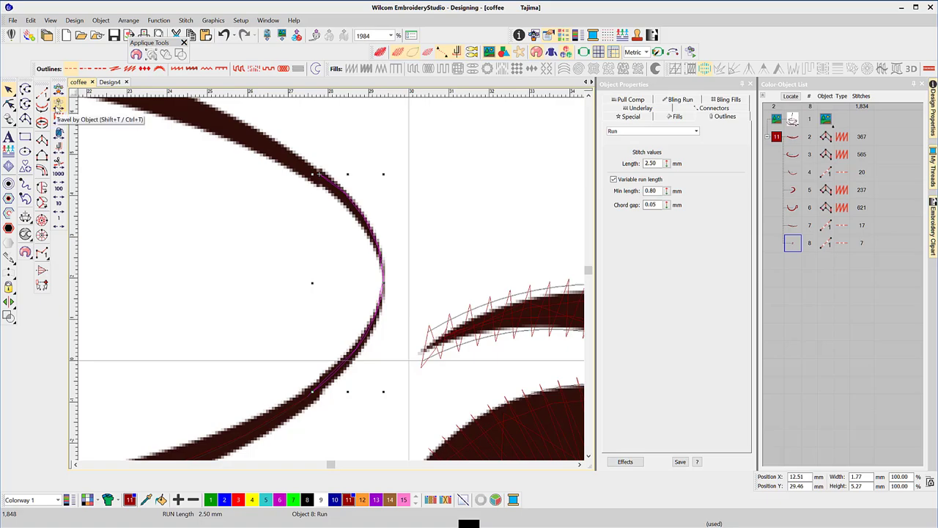
left_click(41, 107)
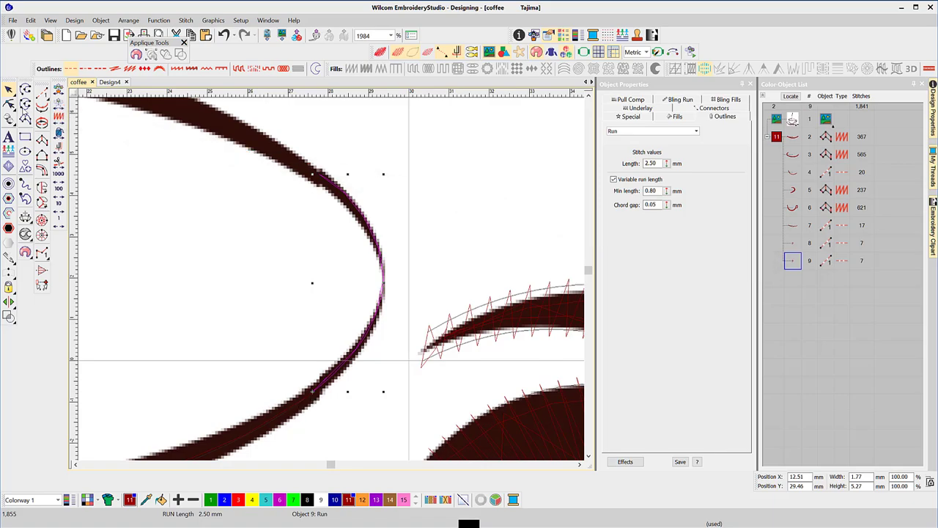
Start a satin column at the right end of the rim's lower stroke and place point pairs to the stroke's middle
left_click(42, 141)
left_click(310, 403)
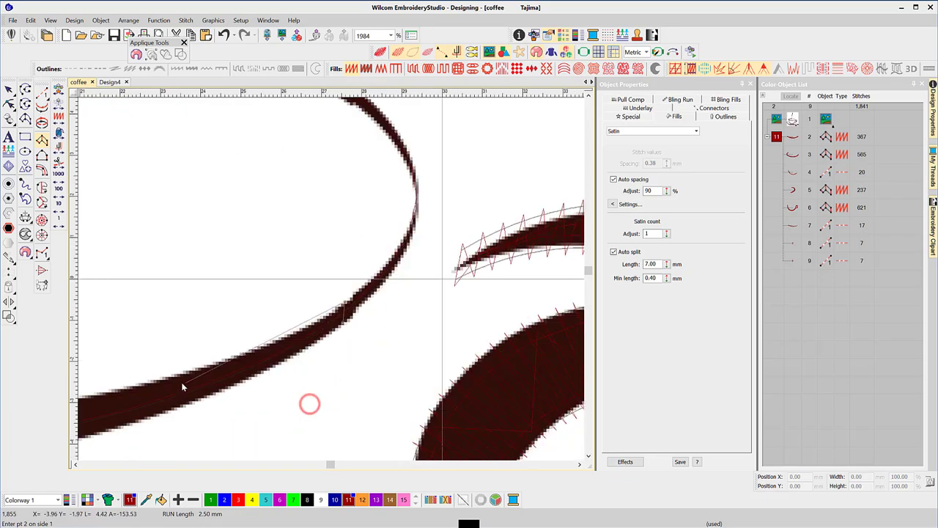
right_click(160, 379)
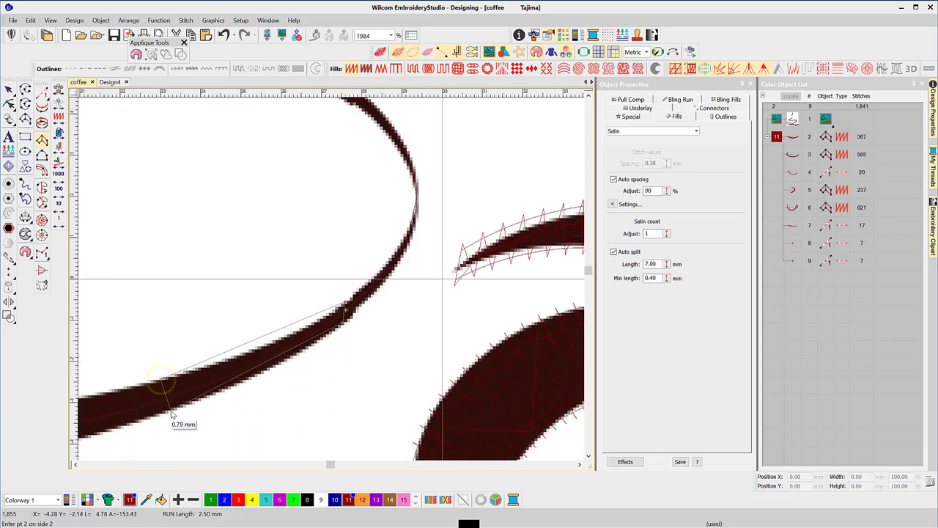
left_click(171, 412)
scroll(168, 409, "left", 5)
scroll(171, 411, "down", 2)
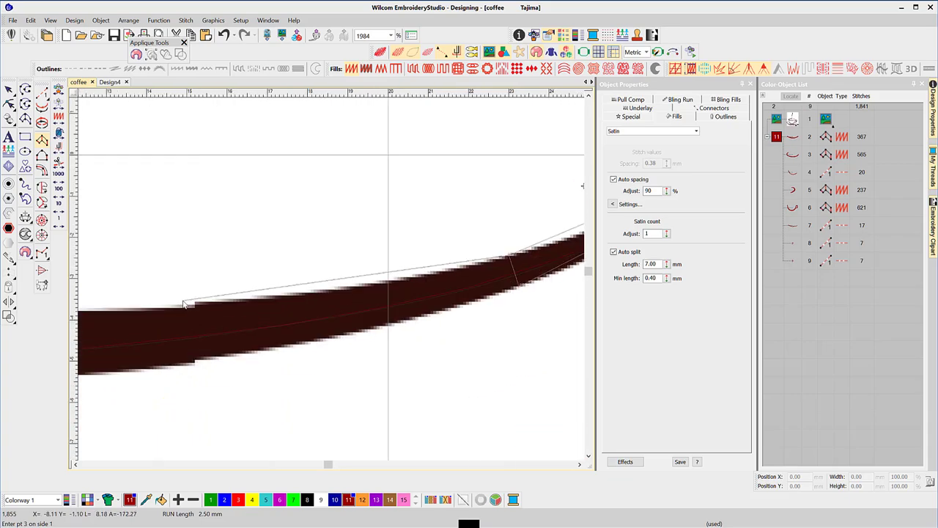
scroll(174, 306, "down", 4)
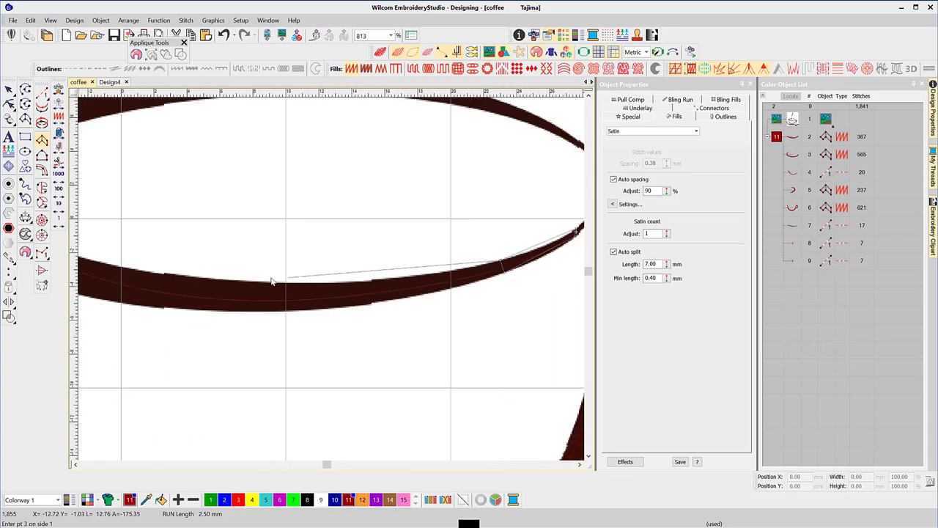
left_click(257, 280)
left_click(256, 310)
Continue the rim's satin column with point pairs around the rim's rounded left end to the start of the upper stroke
left_click(123, 219)
left_click(123, 217)
left_click(214, 265)
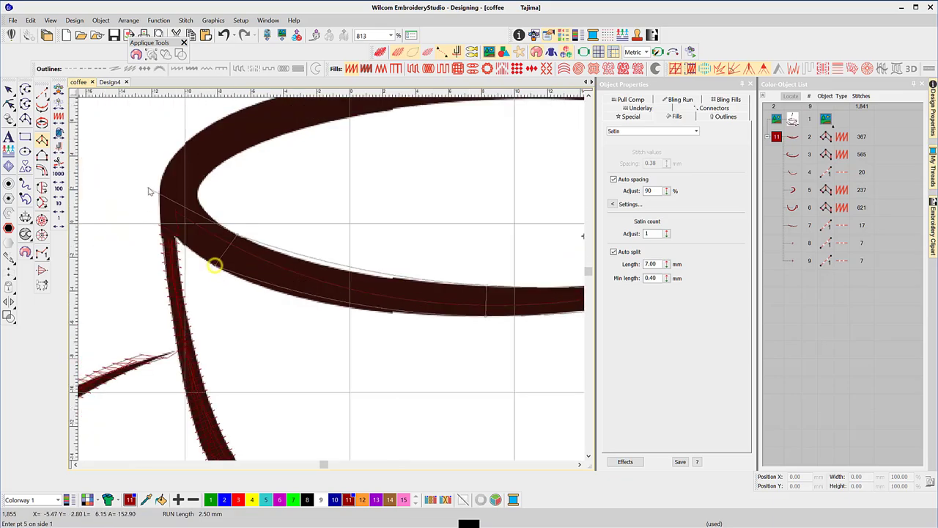
left_click(199, 205)
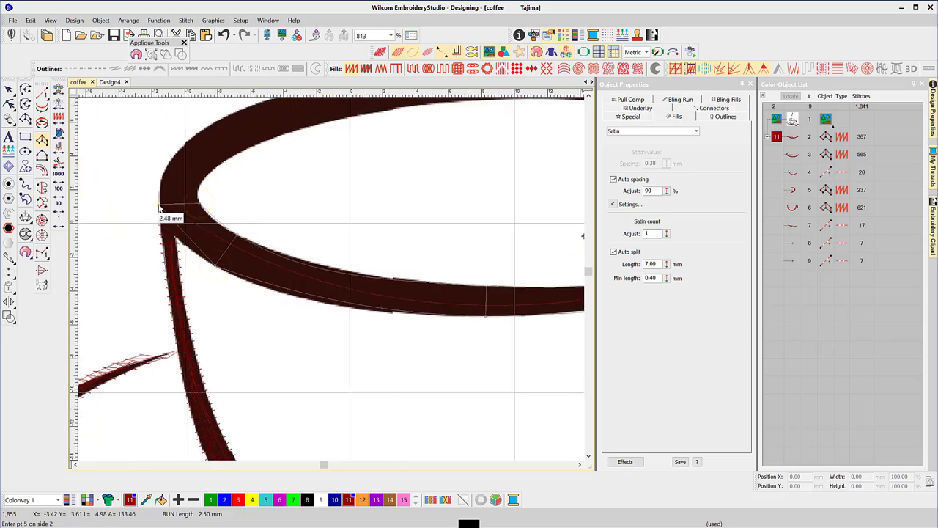
left_click(160, 207)
left_click(208, 170)
left_click(183, 144)
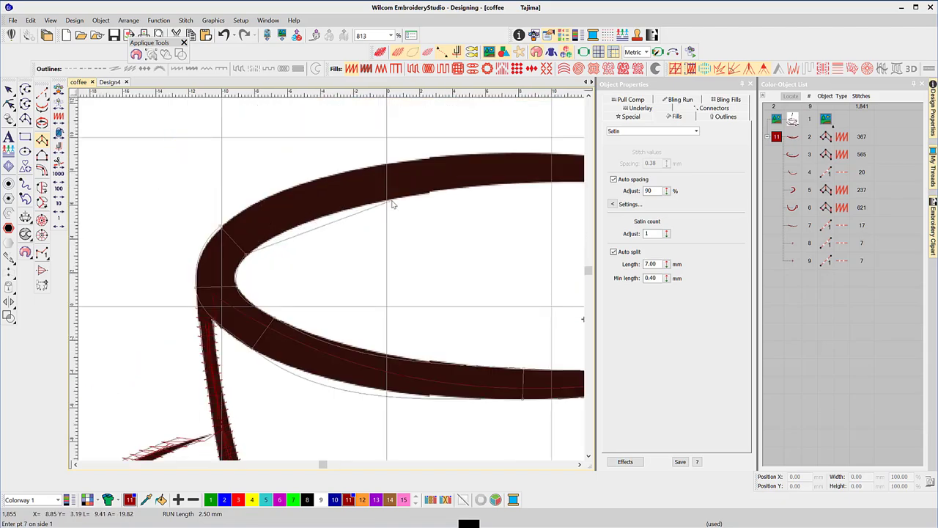
Continue the satin column with point pairs along the rim's upper stroke and finish it where the stroke thins at the right end
left_click(392, 204)
left_click(390, 162)
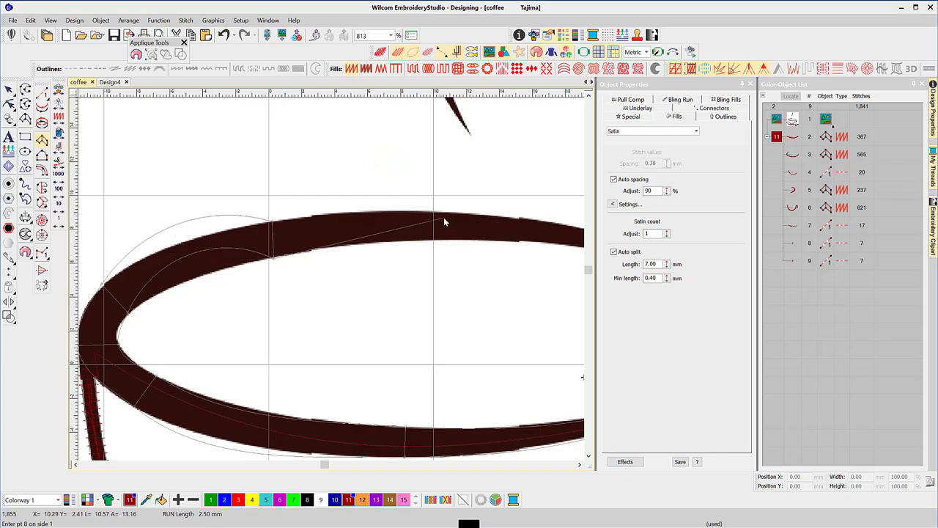
left_click(503, 242)
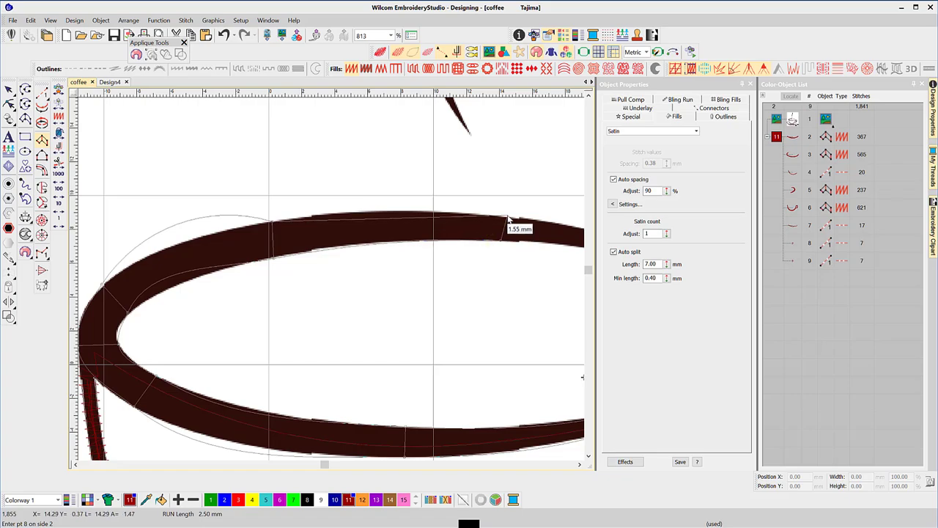
left_click(507, 217)
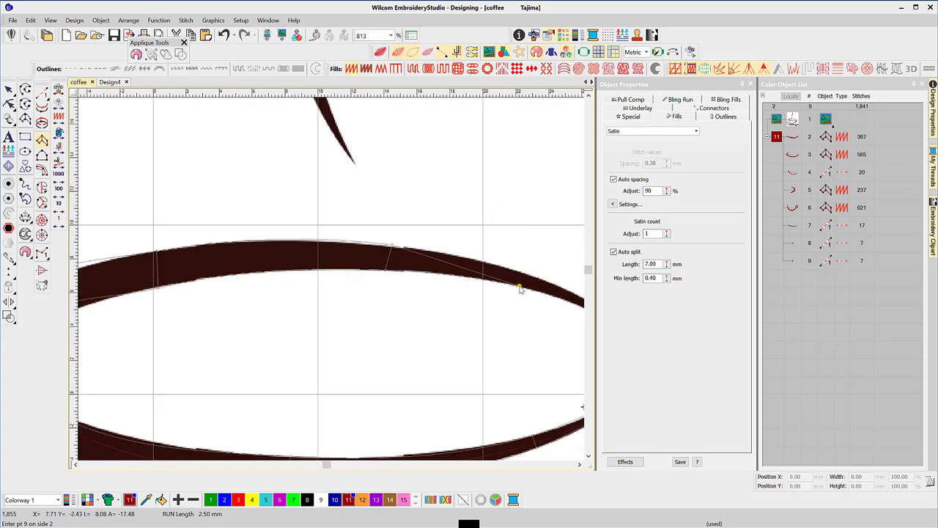
left_click(517, 285)
left_click(527, 274)
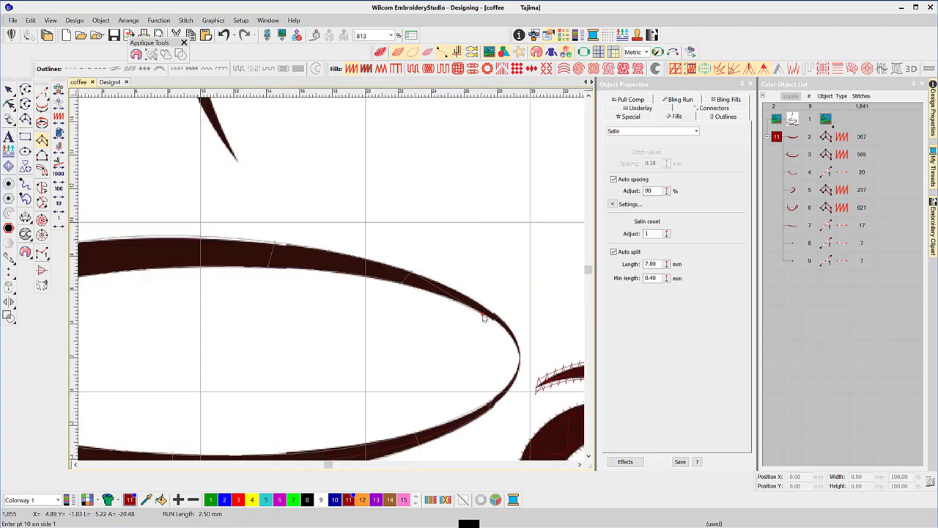
left_click(482, 315)
left_click(498, 321)
key("Return")
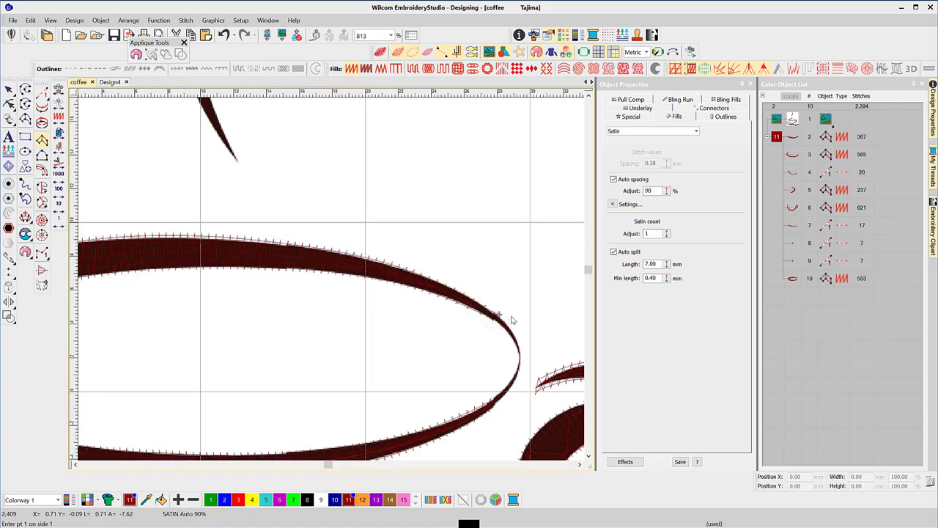
Reshape the rim's satin column by adding a point pair on its upper-left curve and moving both points onto the artwork edges
key("h")
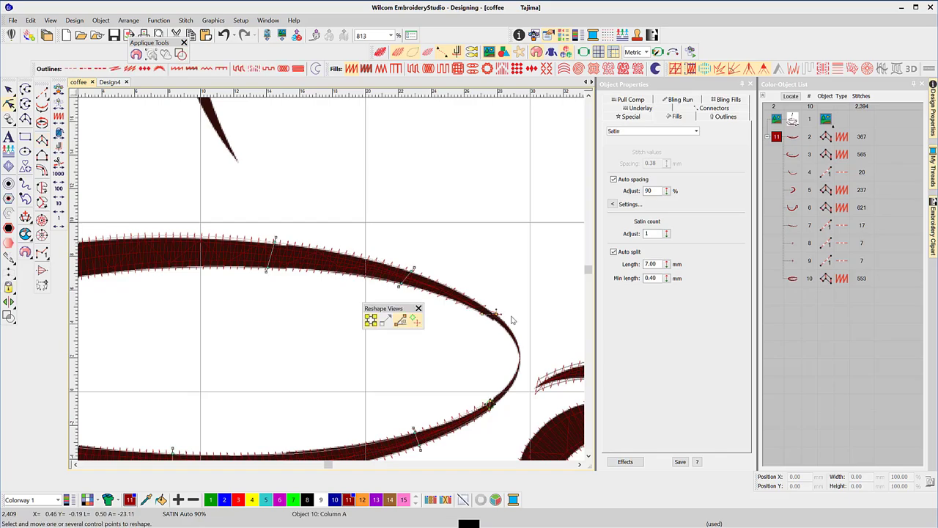
key("p")
left_click_drag(202, 299, 455, 314)
left_click_drag(246, 345, 271, 349)
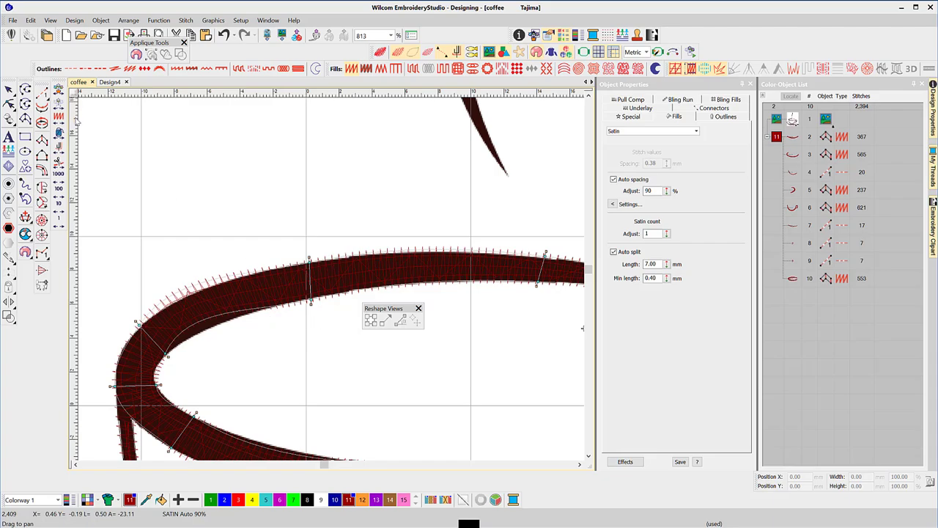
left_click(8, 104)
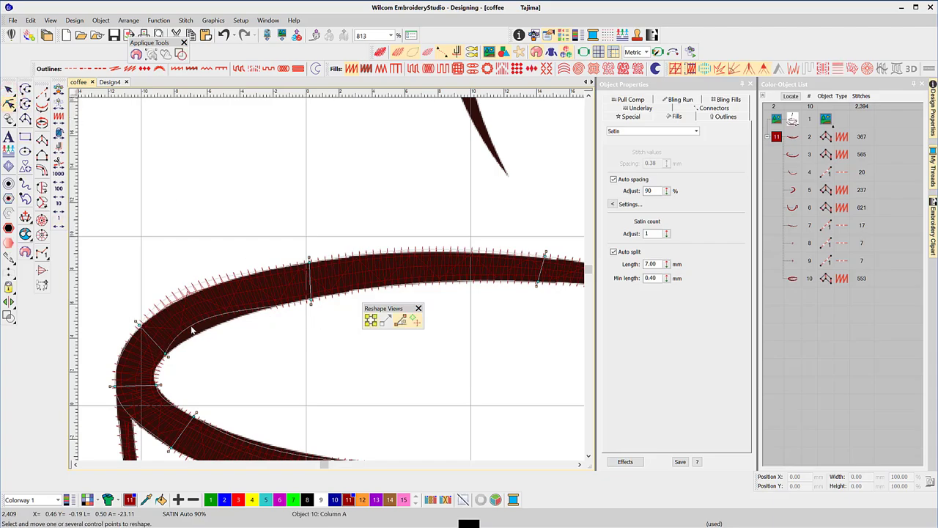
left_click(198, 323)
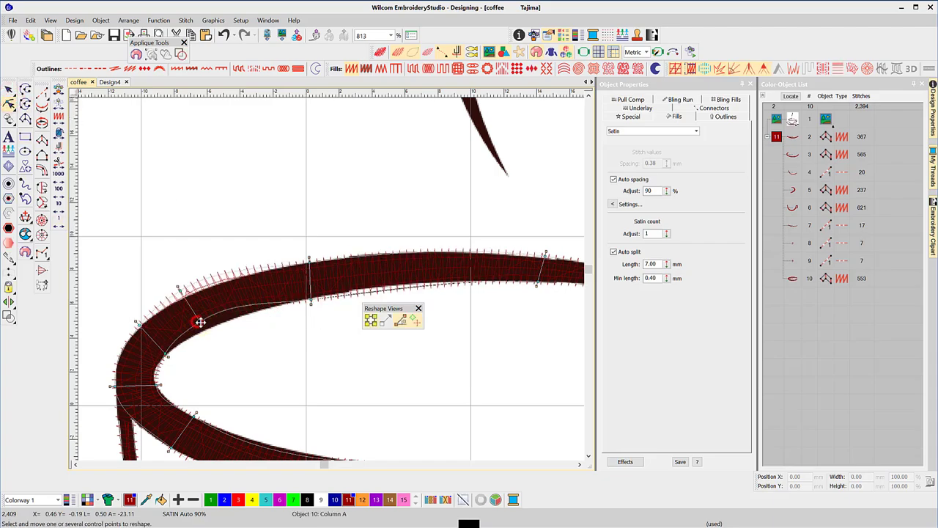
left_click_drag(200, 322, 209, 330)
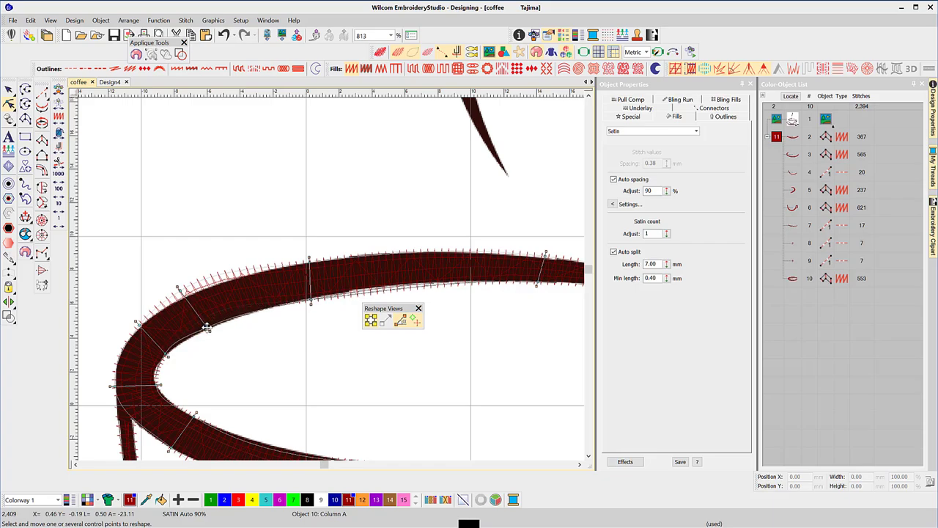
left_click(181, 289)
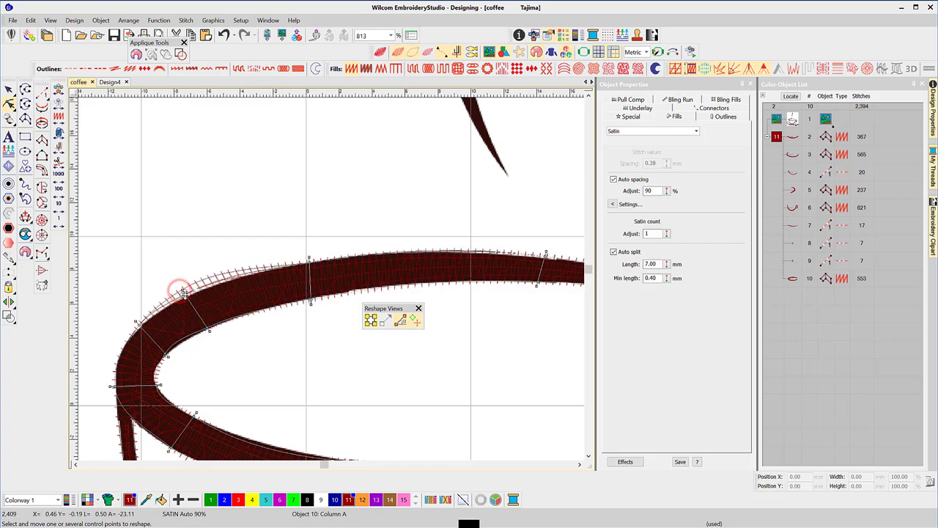
left_click_drag(185, 293, 188, 296)
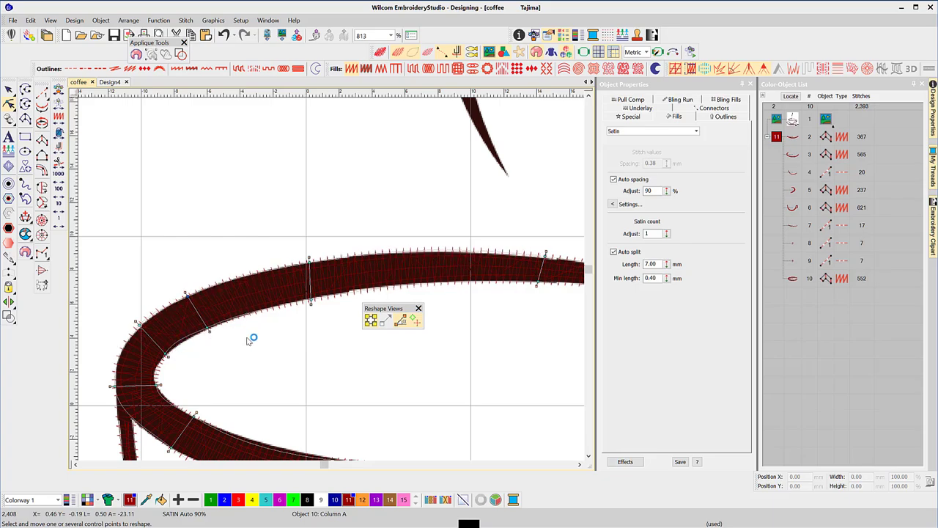
scroll(345, 275, "down", 2)
scroll(334, 281, "down", 3)
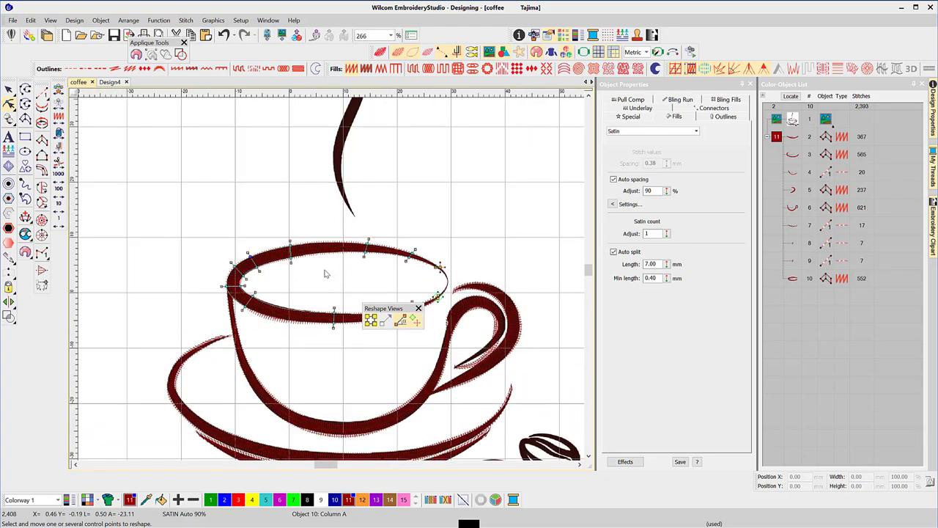
left_click(237, 213)
key("Escape")
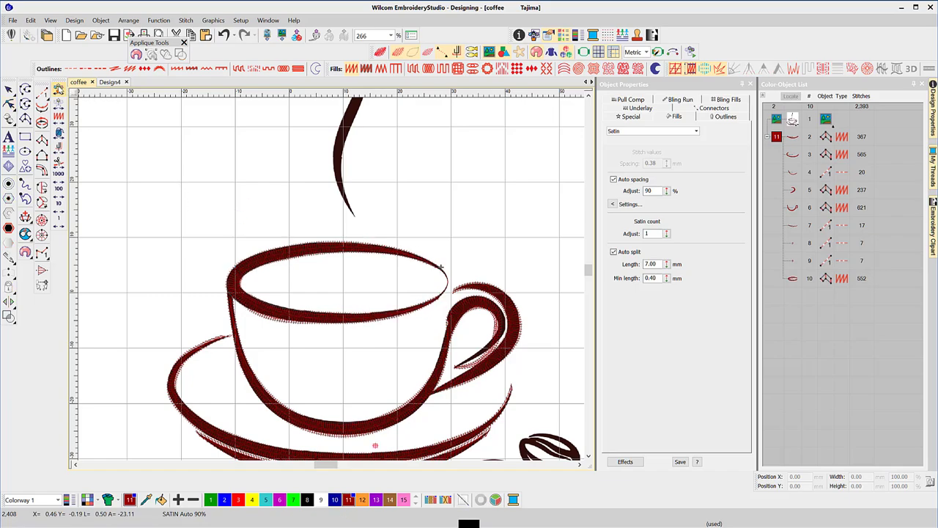
Float the Travel toolbar over the canvas and travel to the start of the design
left_click_drag(54, 80, 127, 118)
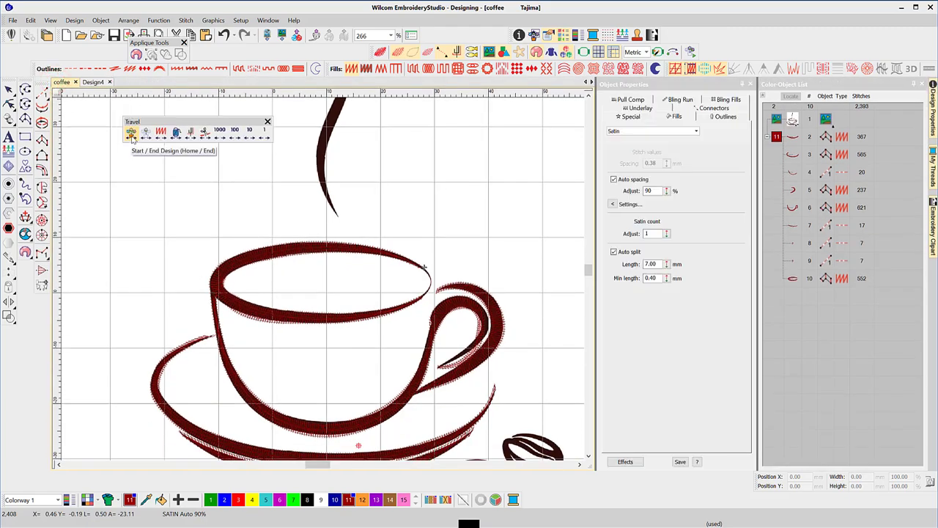
left_click(131, 134)
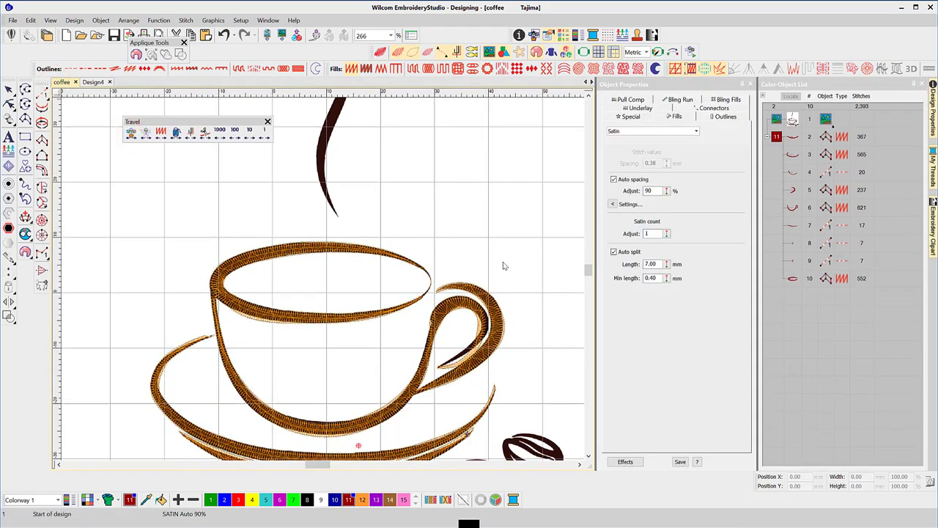
Travel through the design trim by trim from the start to check the order in which the coffee cup sections stitch out
scroll(317, 293, "down", 2)
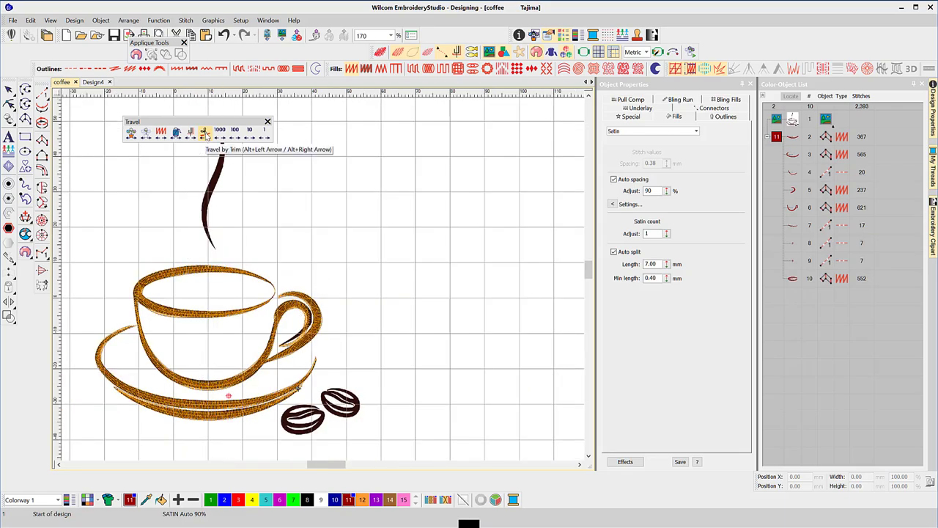
left_click(205, 133)
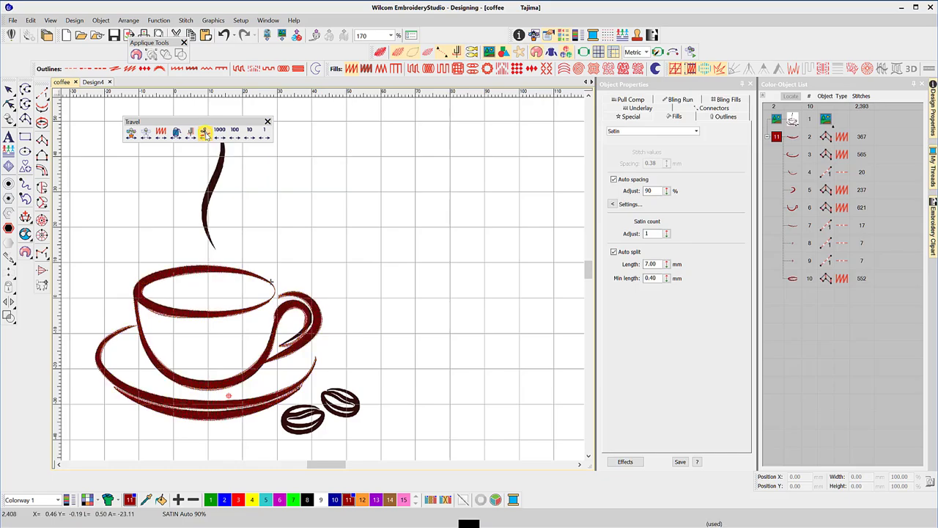
left_click(206, 135)
right_click(206, 135)
left_click(206, 134)
left_click(205, 133)
left_click(205, 133)
left_click(205, 132)
Reshape the cup body's satin column at the handle's inner stroke by adding point pairs and moving them onto the artwork edges
scroll(327, 284, "up", 3)
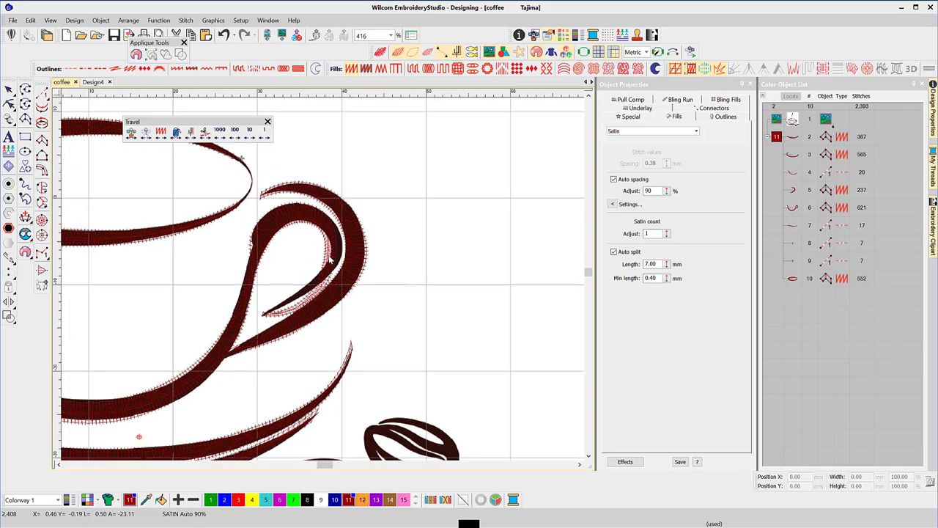
left_click(326, 249)
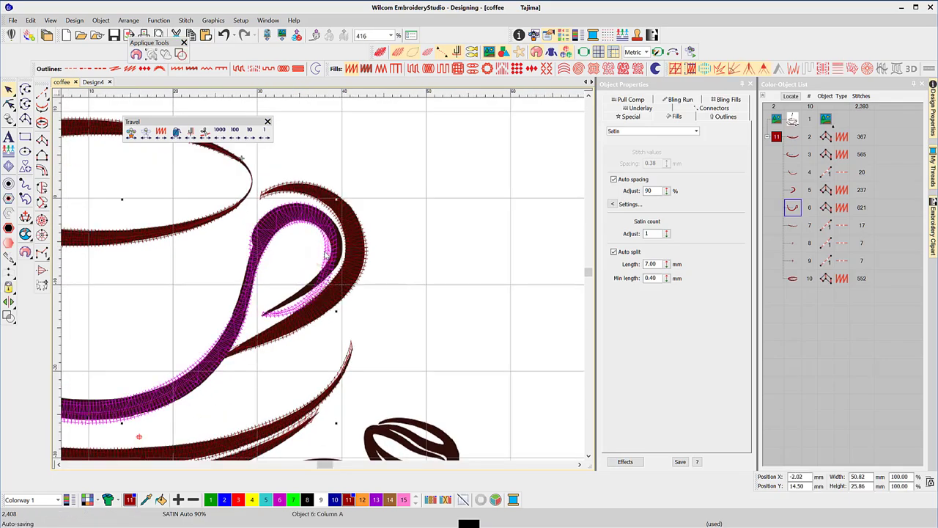
key("h")
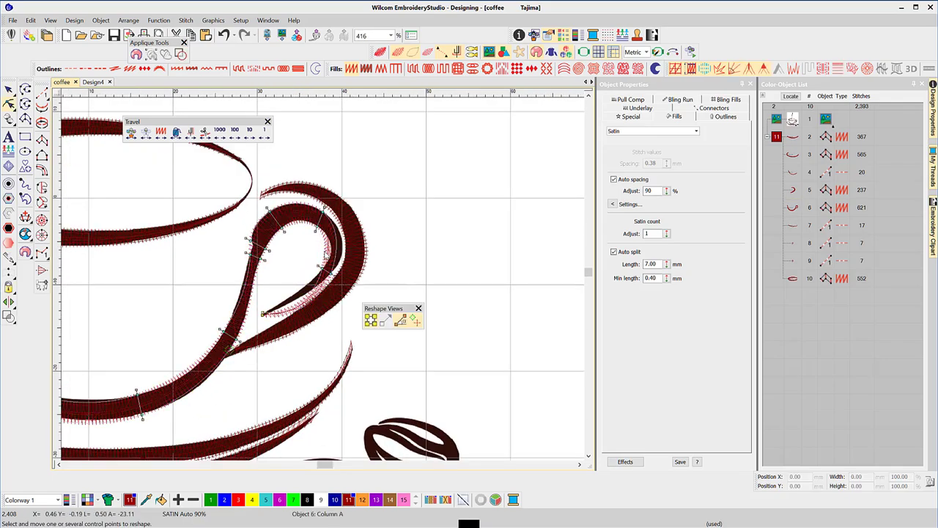
left_click(304, 300)
left_click_drag(303, 297, 303, 296)
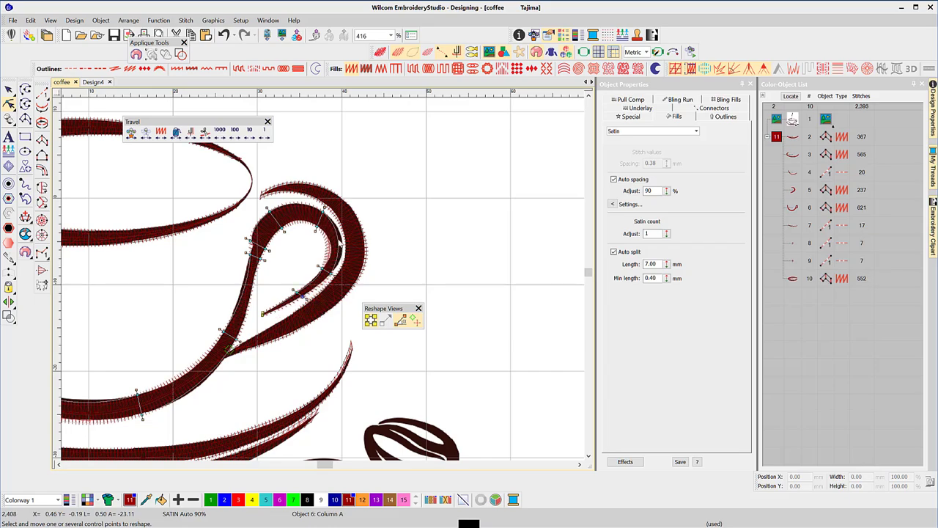
left_click(338, 242)
mouse_move(338, 242)
left_mouse_down()
mouse_move(321, 242)
mouse_move(331, 248)
left_mouse_up()
Start a Column A satin object at the steam swirl's lower tip and place point pairs up its lower curve
scroll(231, 274, "down", 3)
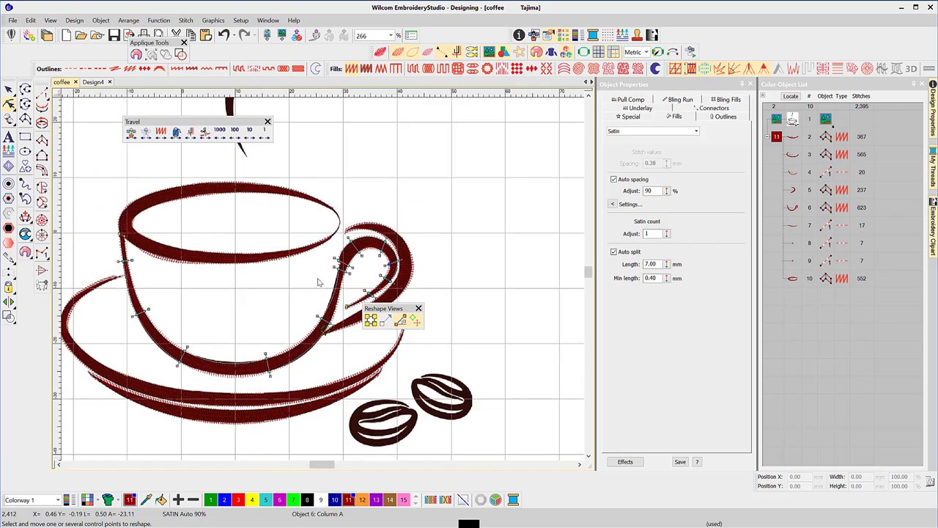
scroll(335, 258, "down", 1)
left_click(335, 257)
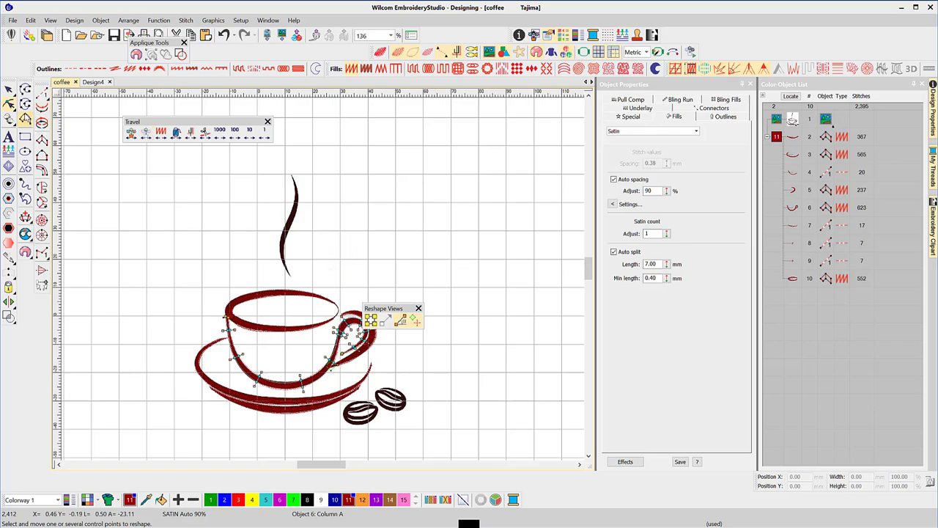
left_click(25, 117)
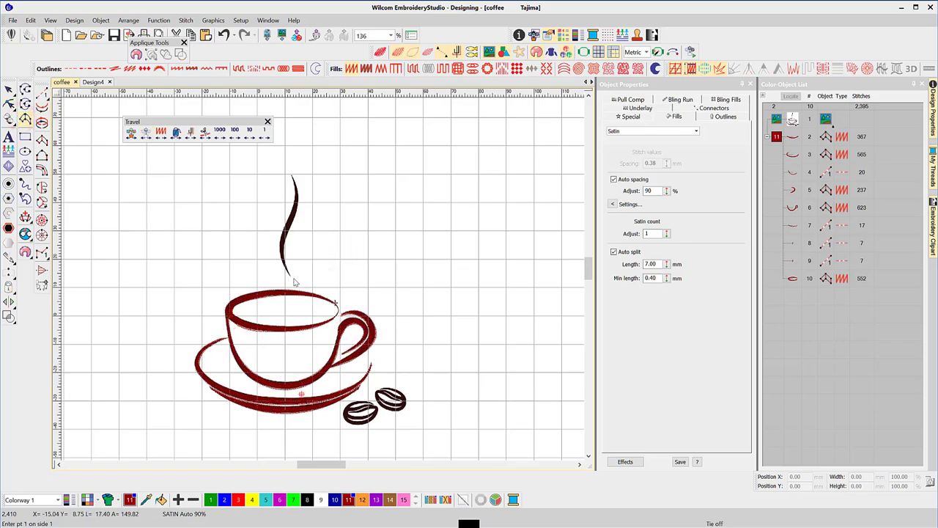
scroll(323, 282, "up", 1)
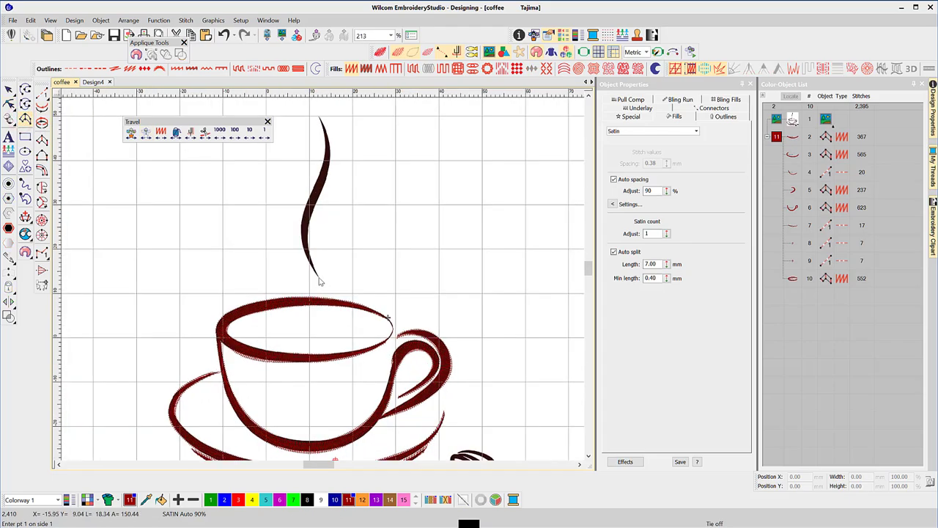
left_click(318, 272)
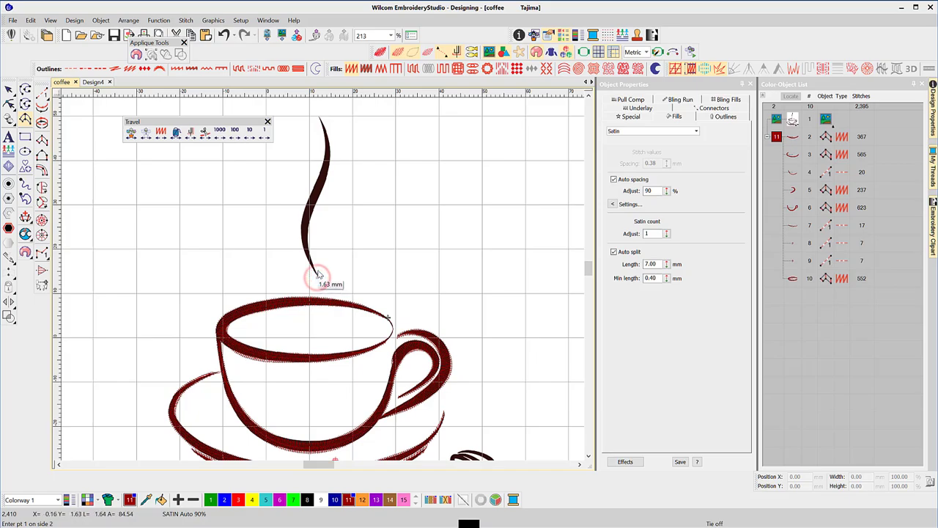
left_click(318, 269)
left_click(307, 229)
Continue the steam swirl's satin column with point pairs along its upper curve and finish it at the upper tip
right_click(318, 177)
left_click(323, 146)
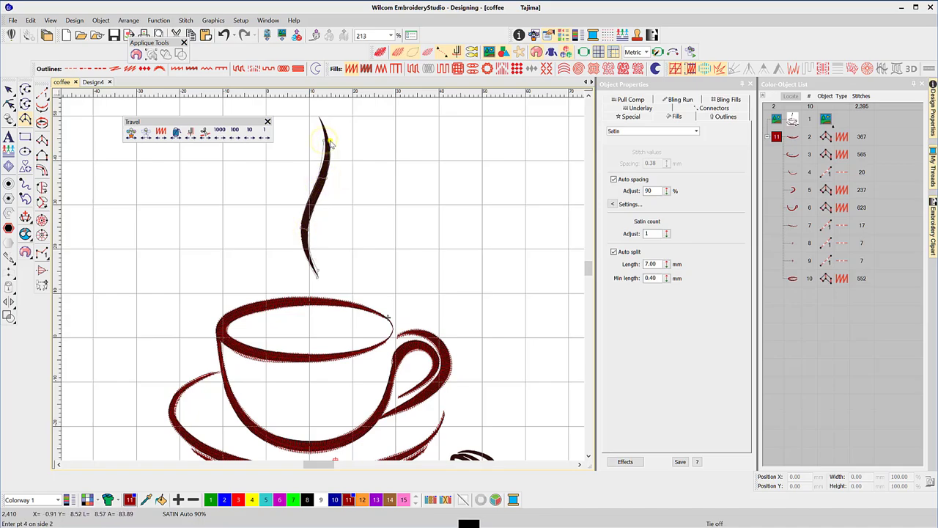
left_click(321, 120)
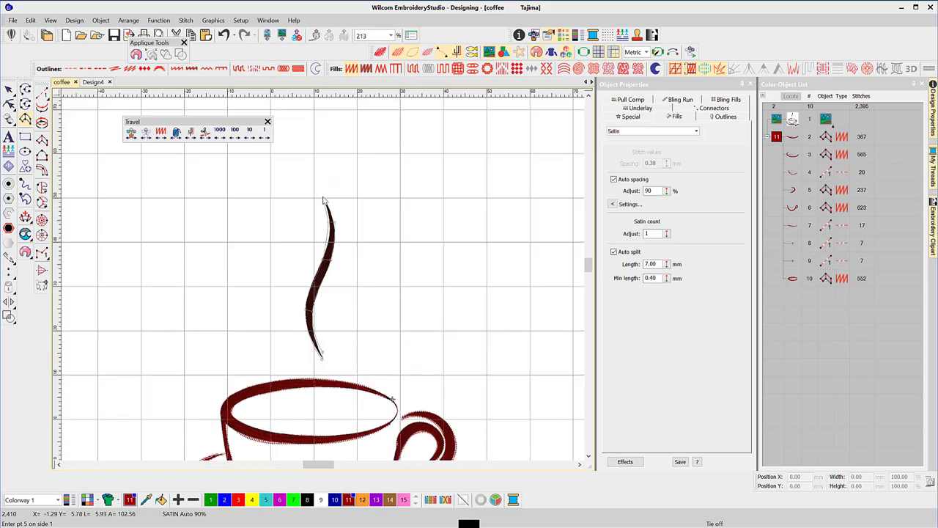
left_click(324, 198)
key("Return")
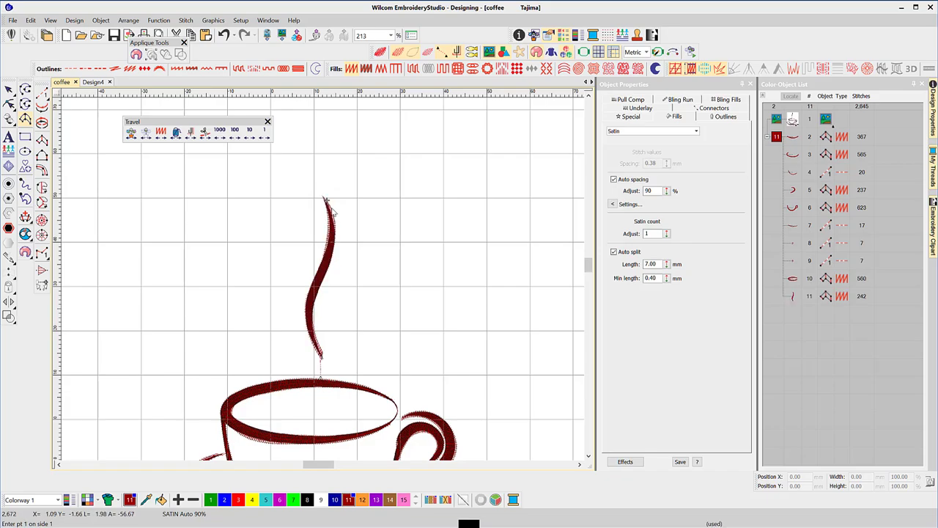
Travel to the start of the design and advance by trims to the connector between the rim and the steam
scroll(328, 307, "down", 3)
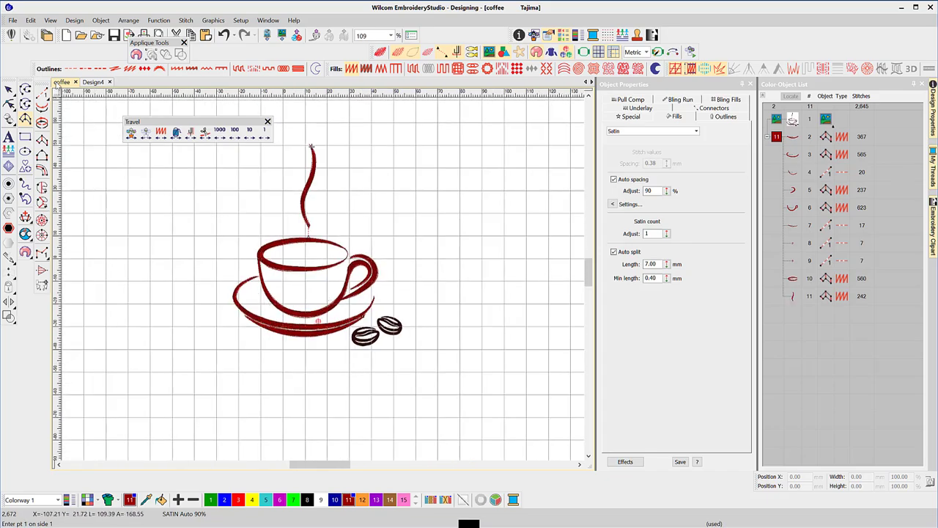
left_click(130, 135)
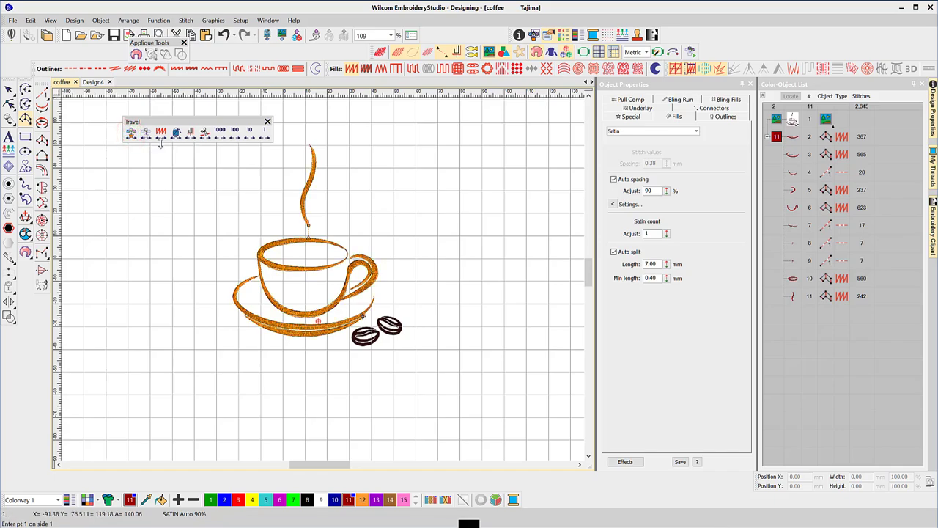
left_click(206, 135)
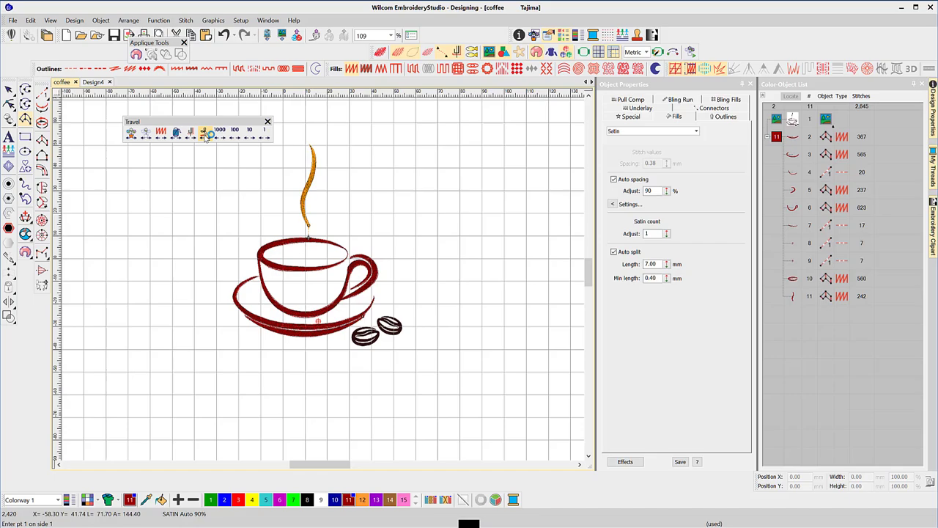
left_click(204, 136)
right_click(204, 137)
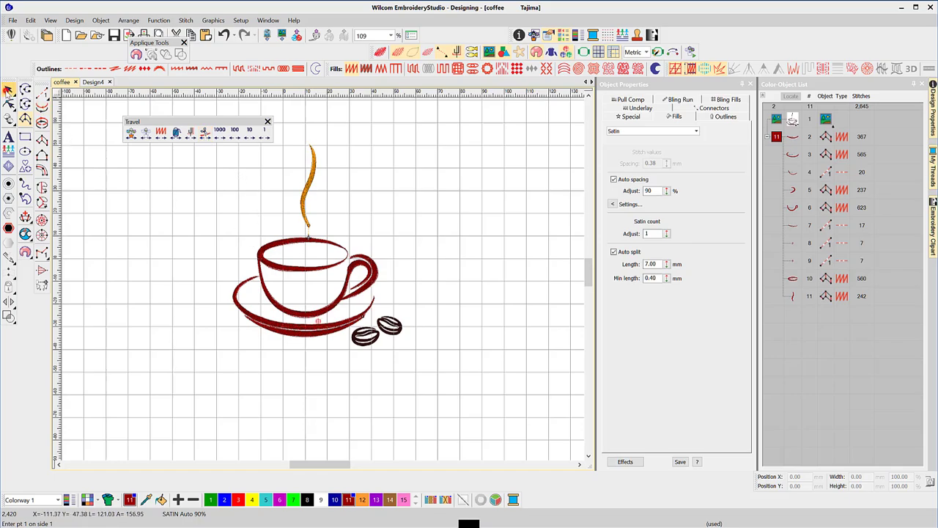
Select the rim's satin column and set its trim-after threshold for the next connector to 12 mm
left_click(8, 88)
left_click(300, 247)
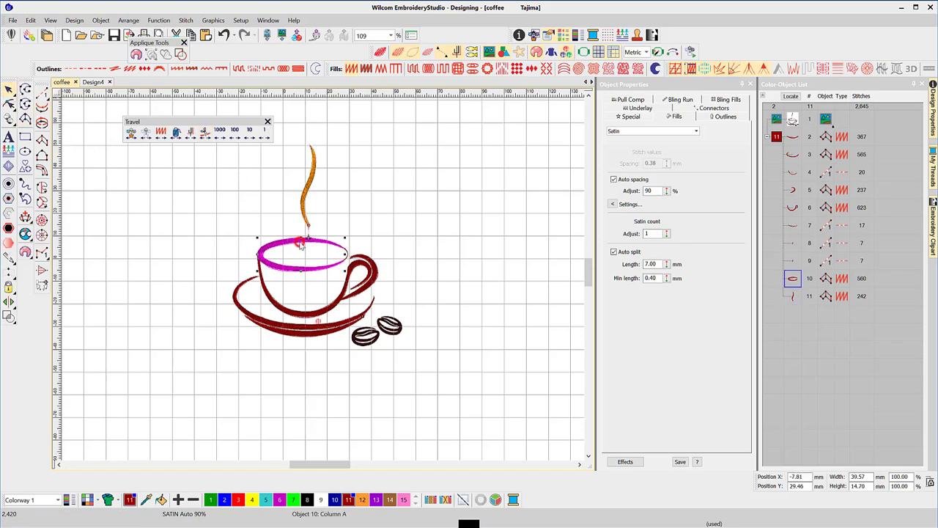
left_click(711, 109)
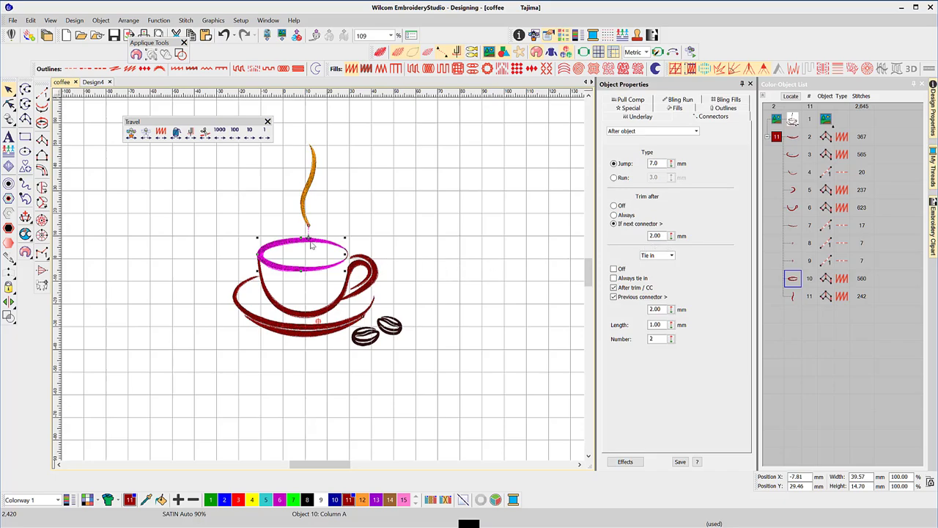
scroll(302, 235, "up", 6)
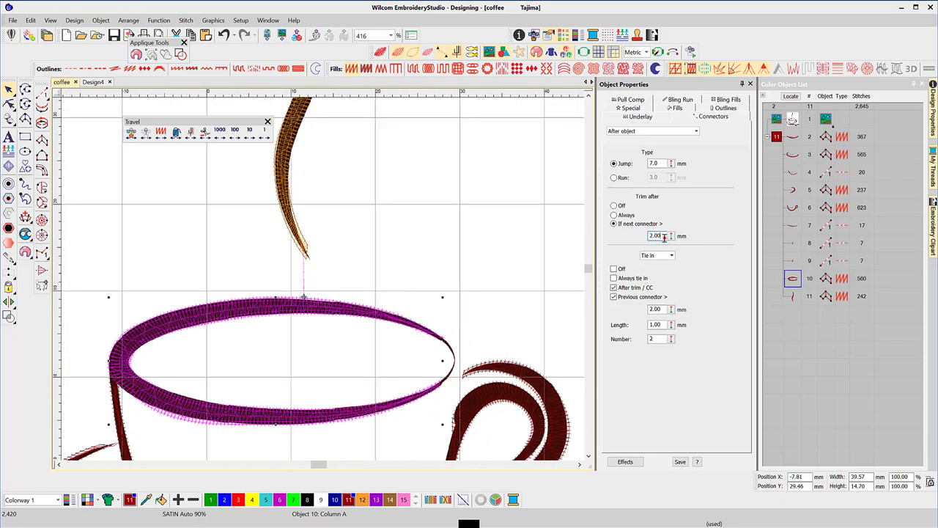
left_click_drag(662, 237, 644, 239)
type("12")
key("Return")
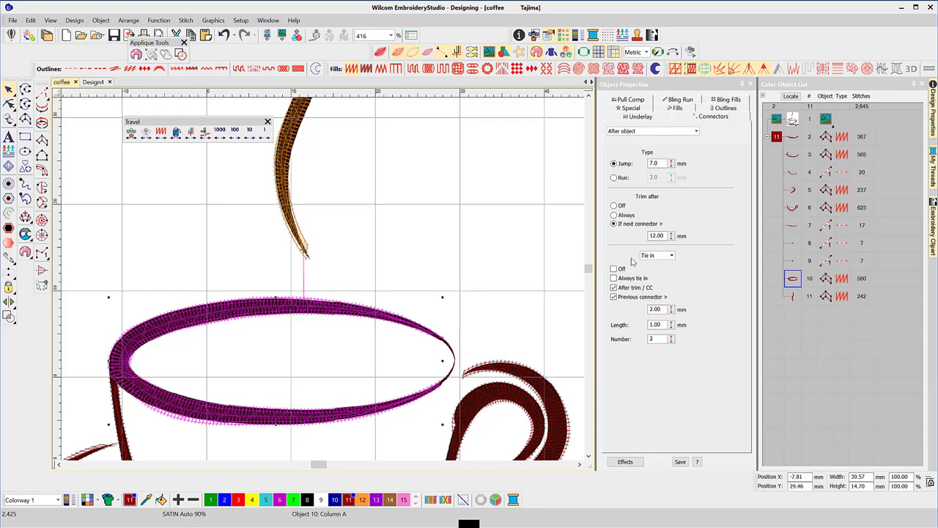
Set the rim's trim-after threshold for the next connector back to 2 mm
double_click(664, 236)
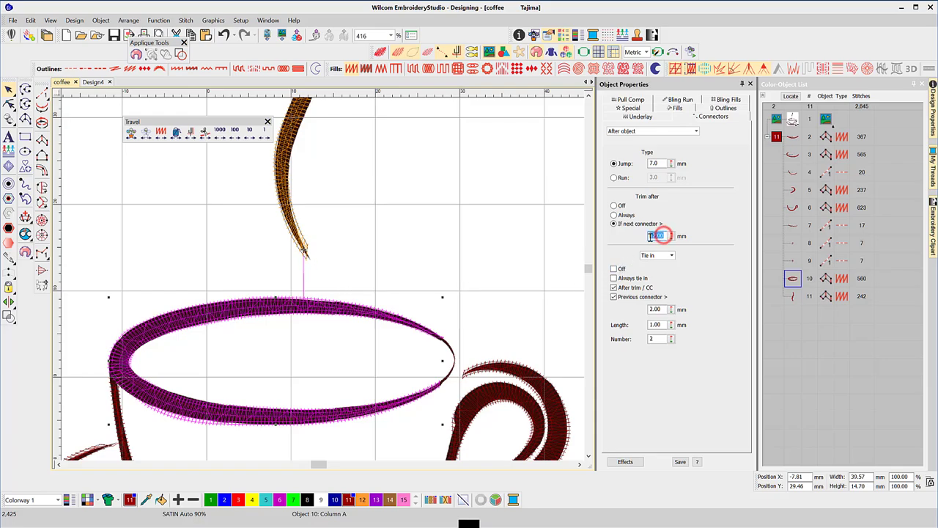
type("2")
key("Return")
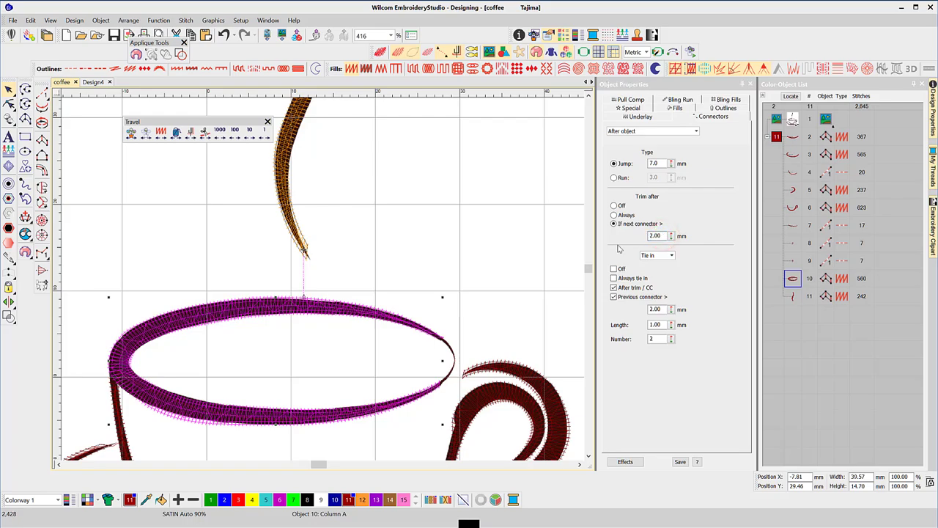
Show the rim's tie-off settings, examine the stitches where the connector leaves the rim, and deselect the rim
left_click(671, 255)
left_click(662, 269)
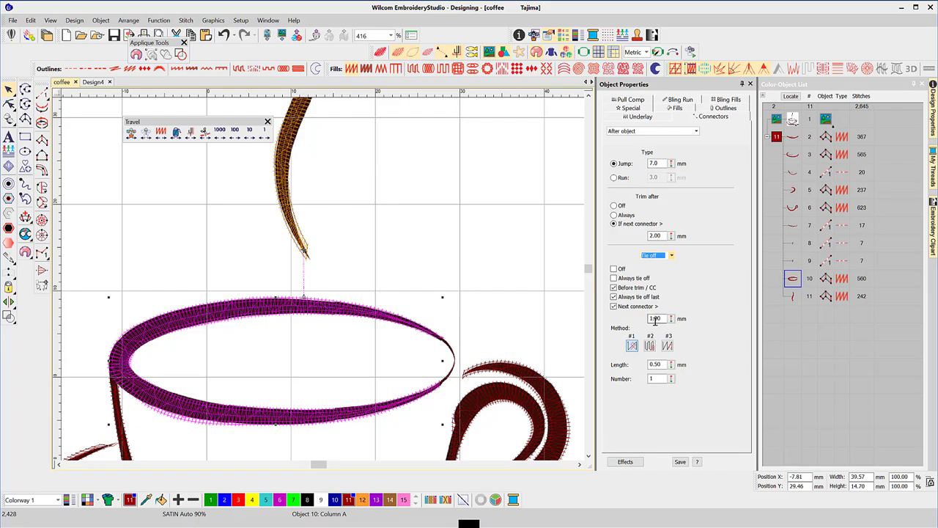
scroll(314, 311, "up", 3)
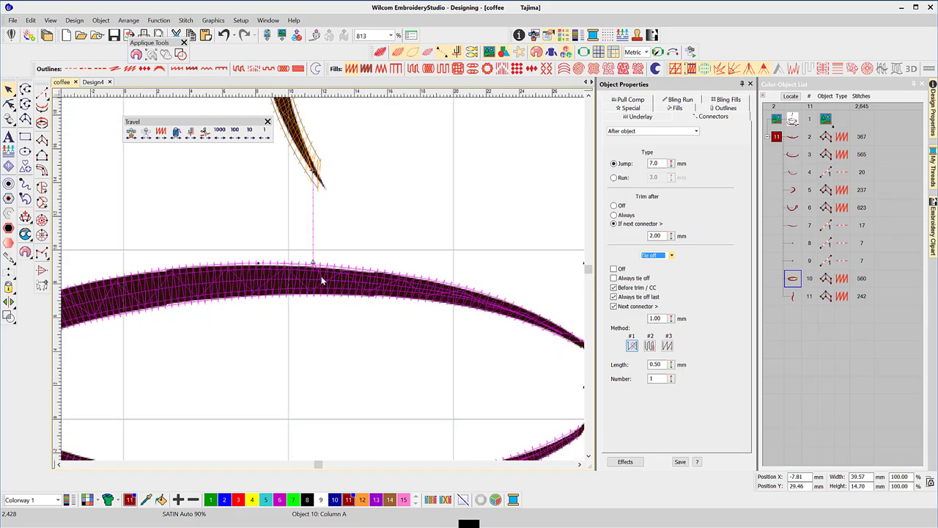
scroll(322, 278, "up", 2)
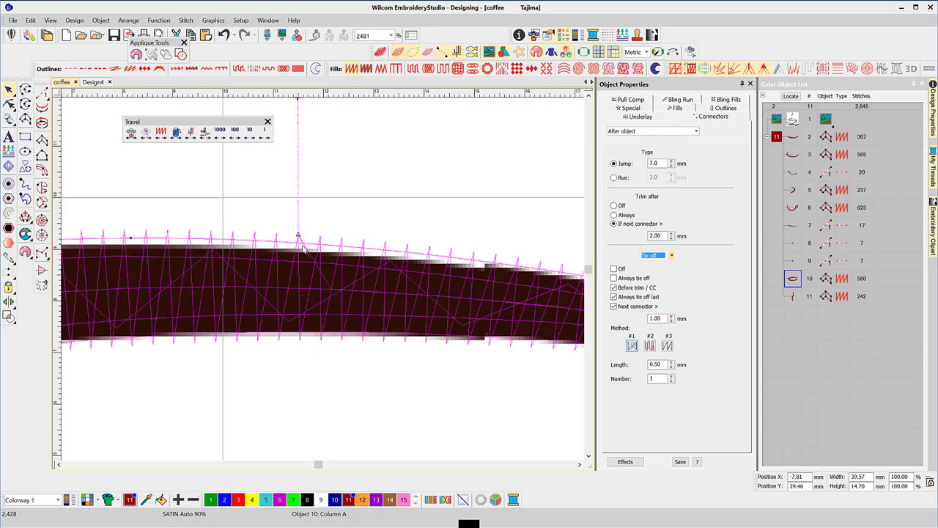
scroll(306, 258, "down", 4)
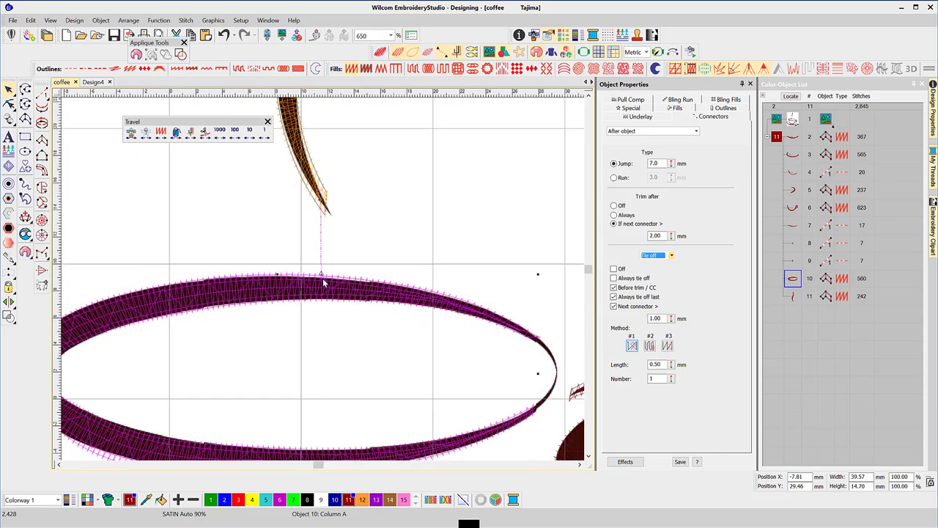
scroll(323, 281, "down", 3)
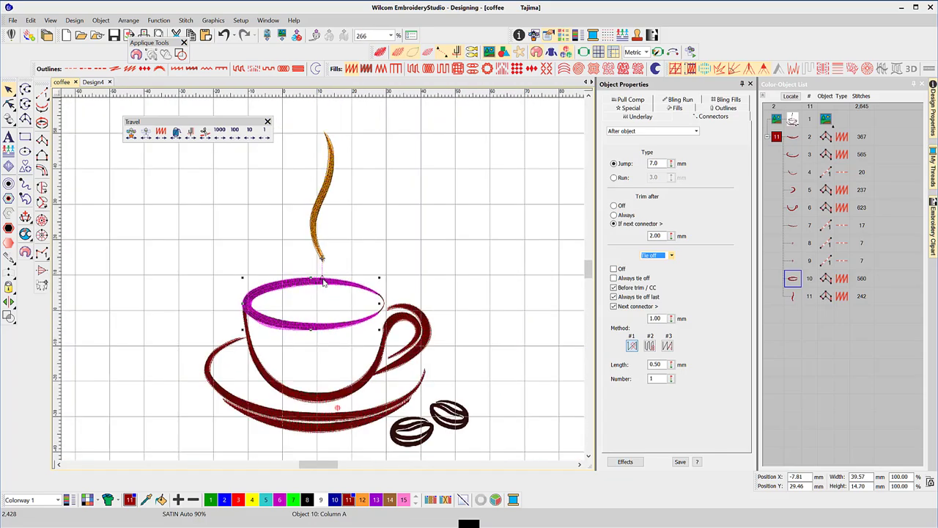
left_click(388, 261)
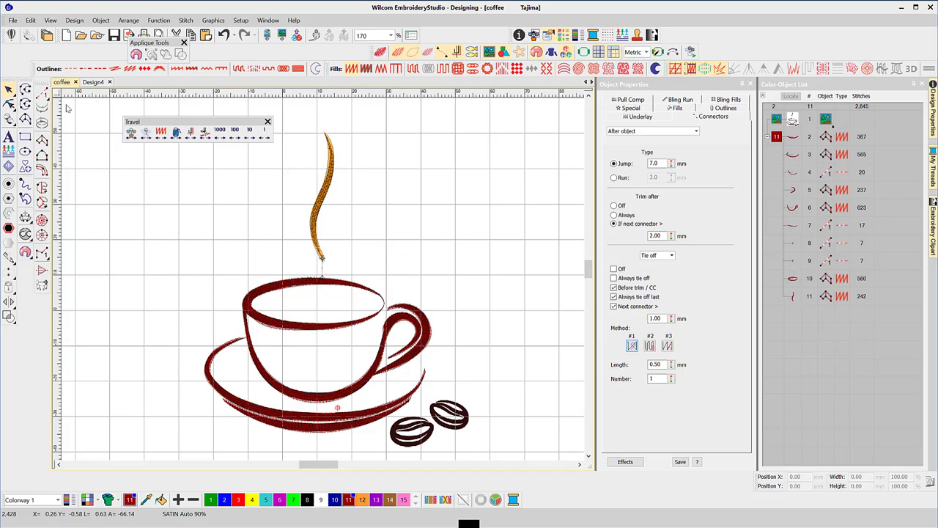
Travel to the start of the design, select the upper saucer stroke and the outer handle in turn to review their sequence, and deselect
left_click(130, 135)
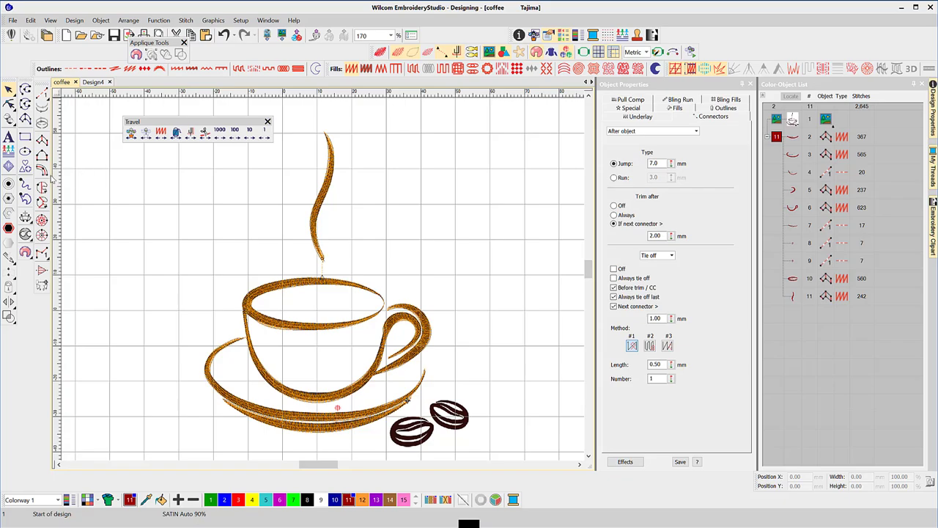
left_click(232, 348)
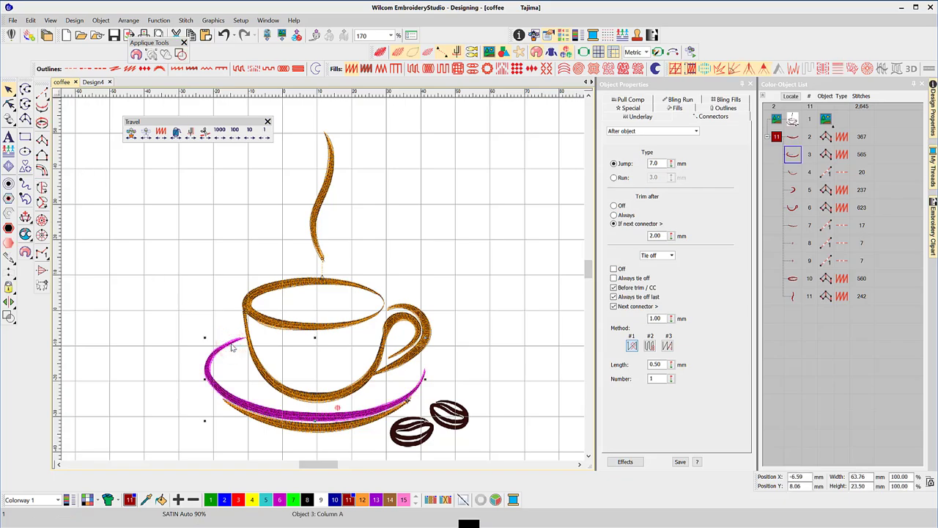
left_click(393, 372)
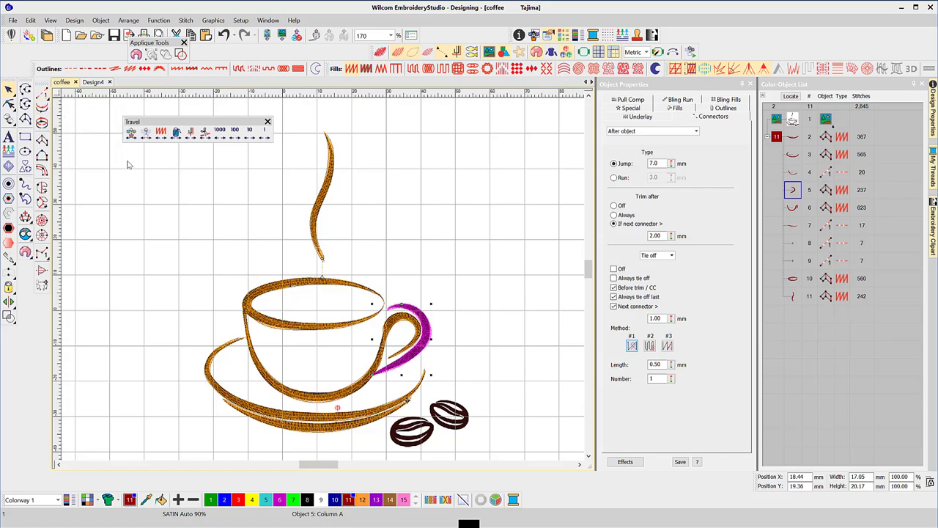
left_click(183, 224)
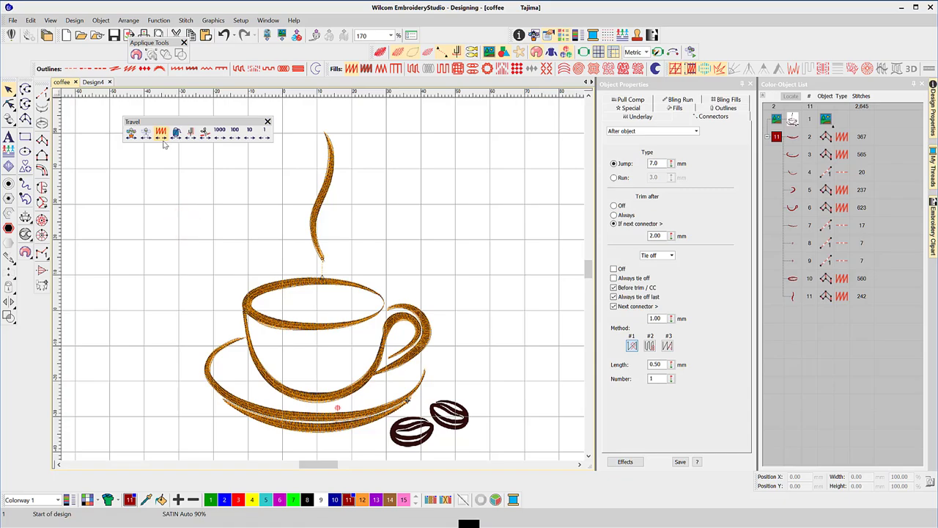
Travel to the end of the design, toggle the TrueView stitch display off and on, and examine the finished saucer stitching closely
left_click(131, 134)
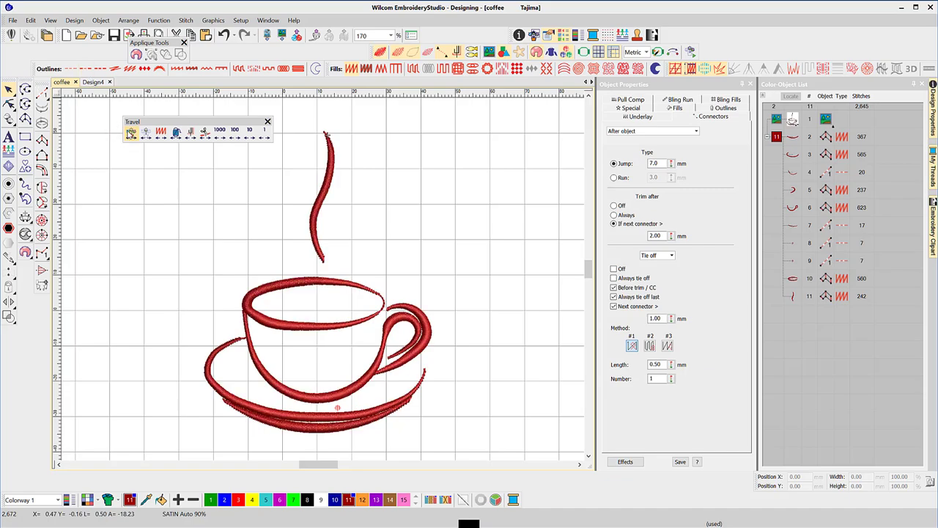
left_click(129, 69)
left_click(380, 52)
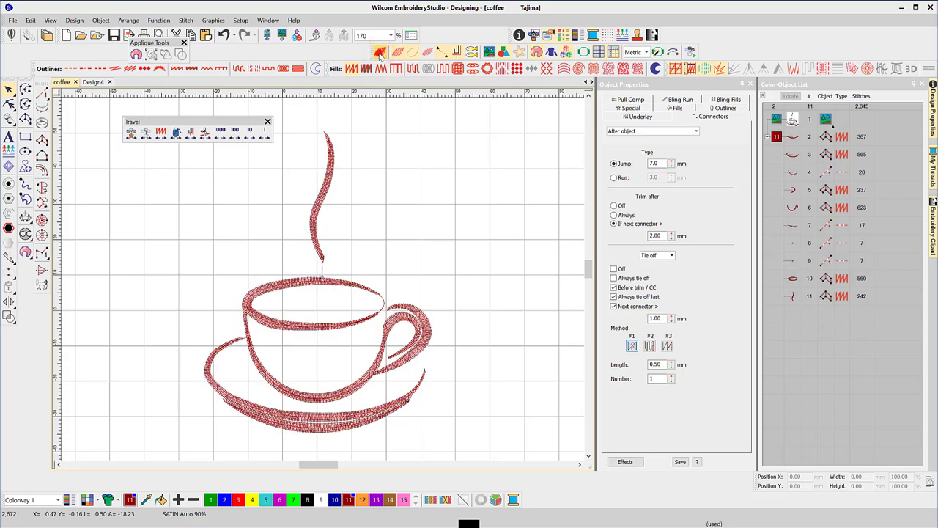
left_click(379, 52)
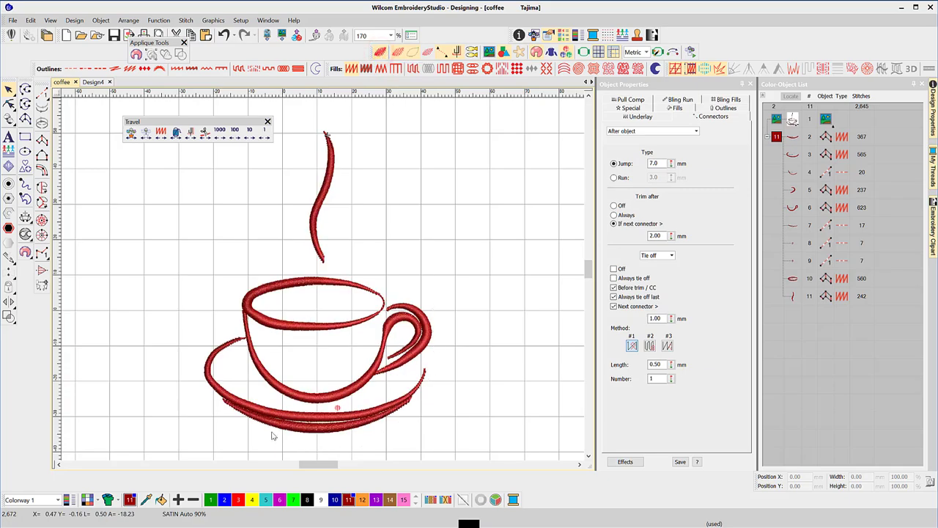
scroll(405, 413, "up", 2)
scroll(323, 254, "up", 1)
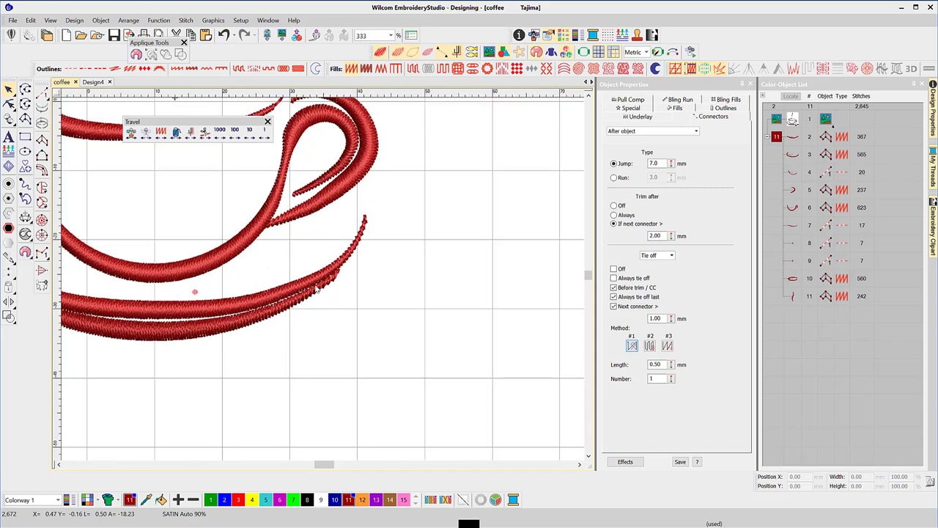
scroll(140, 329, "down", 1)
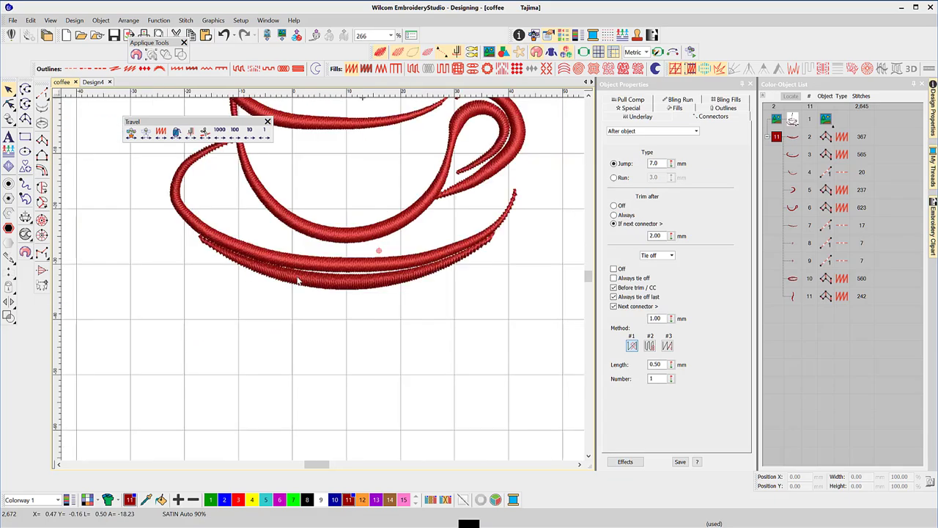